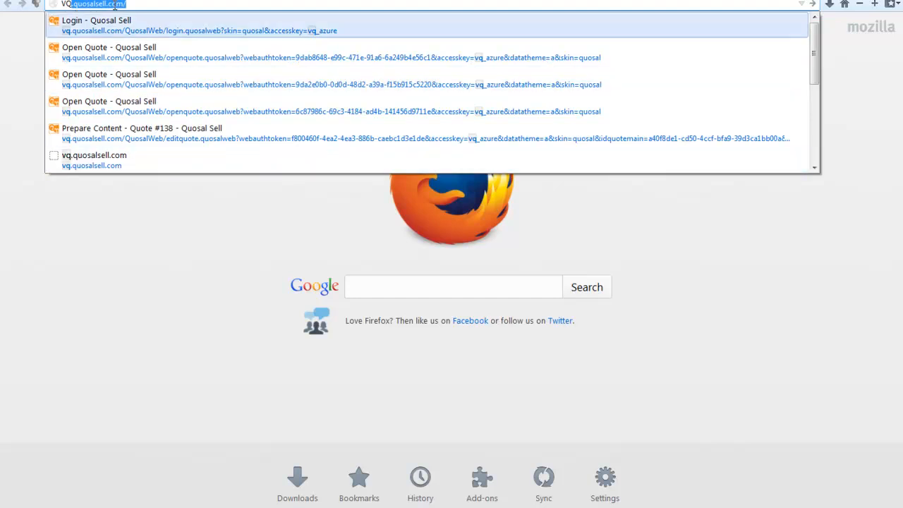
Load the Quosal Sell login page at vq.quosalsell.com in Firefox.
key("Return")
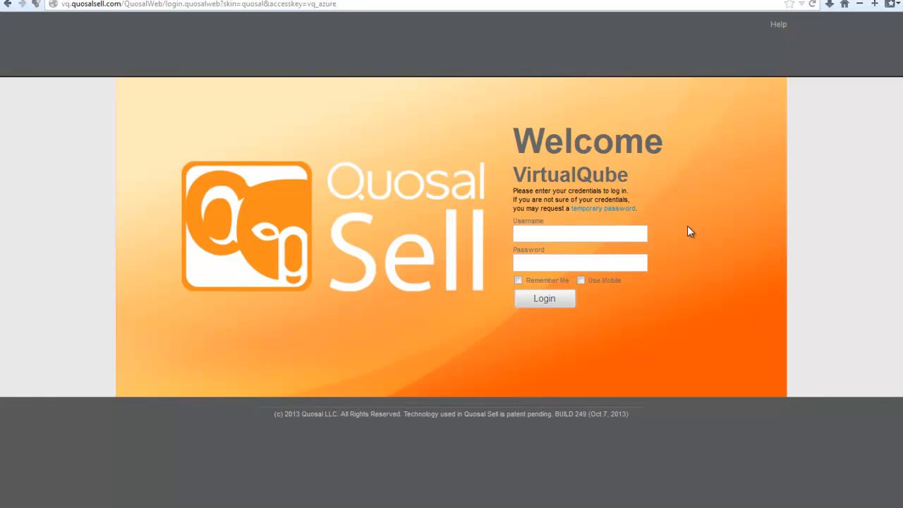
Sign in to Quosal Sell with the account's username and password.
type("Jasong")
key("Tab")
type("••••••••••")
left_click(551, 299)
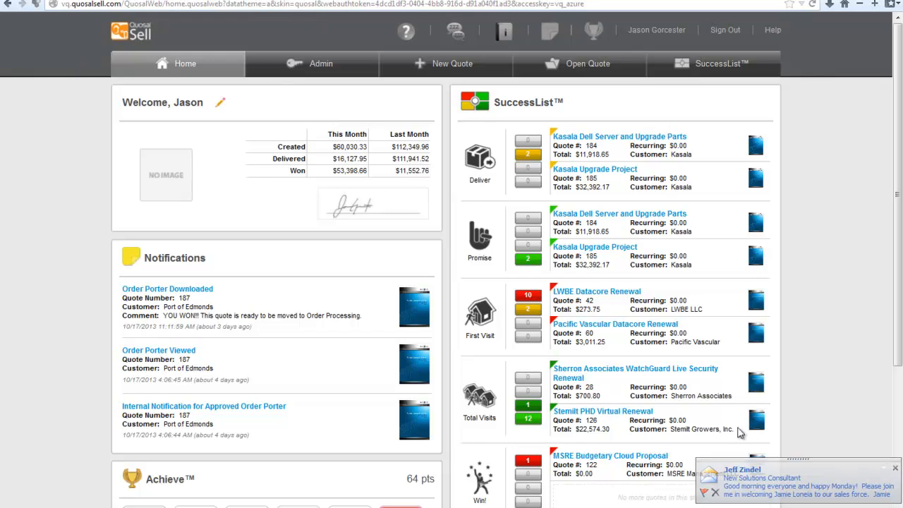
Dismiss the chat notification and bring up the New Quote template list.
left_click(894, 467)
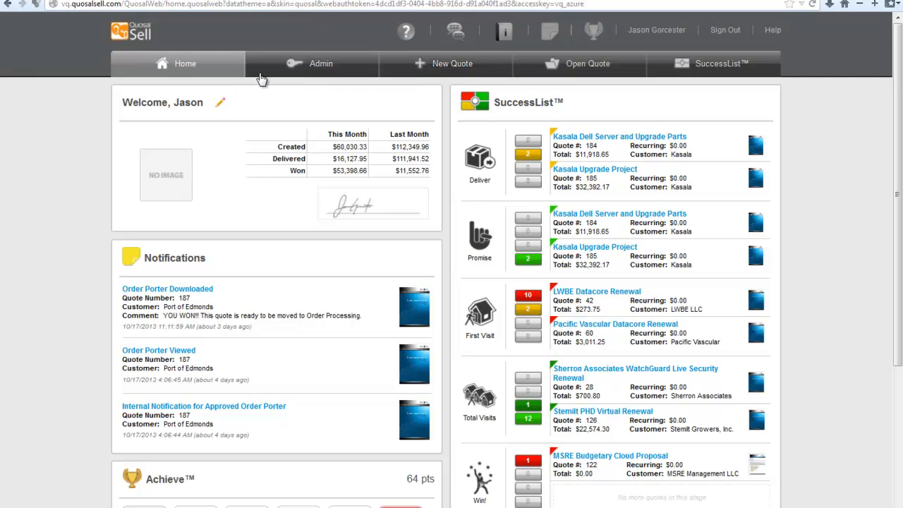
left_click(447, 63)
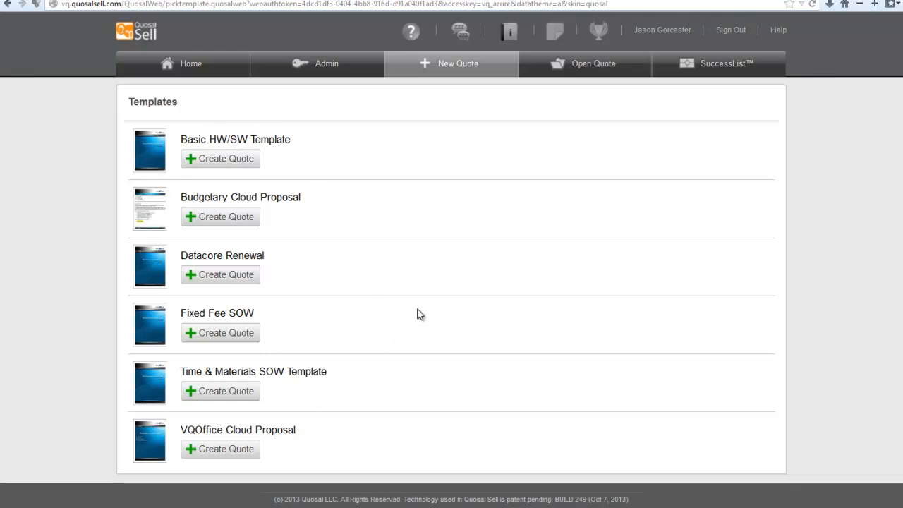
Create a Basic HW/SW quote, search company 'XYZ', and attach the XYZ Test Company contact and Main site.
left_click(236, 161)
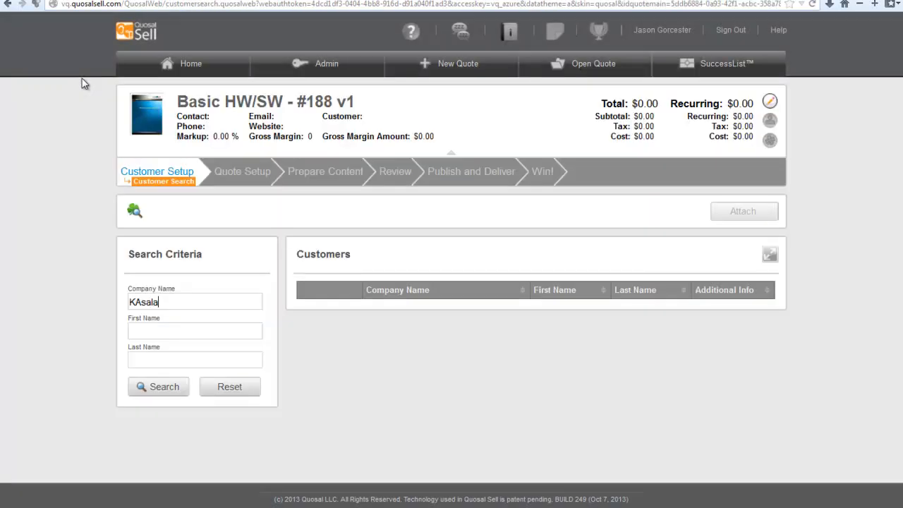
double_click(177, 302)
key("BackSpace")
type("XYZ")
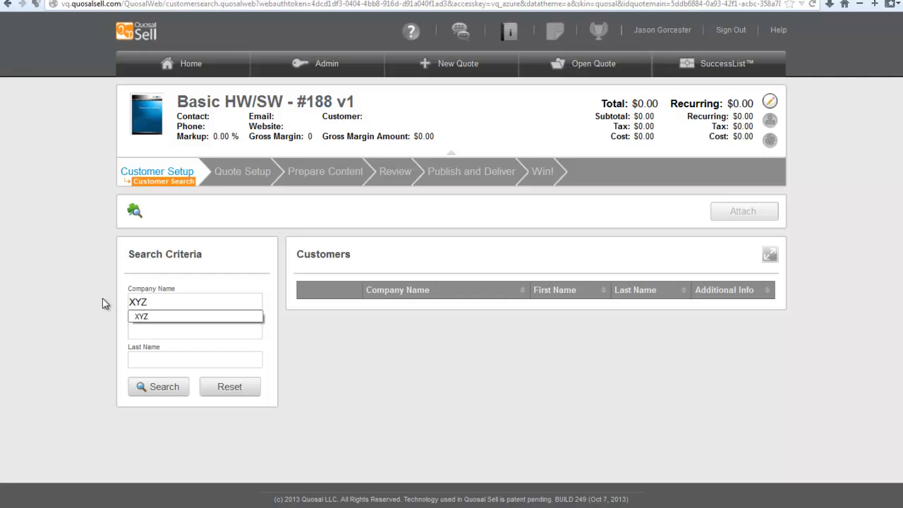
key("Return")
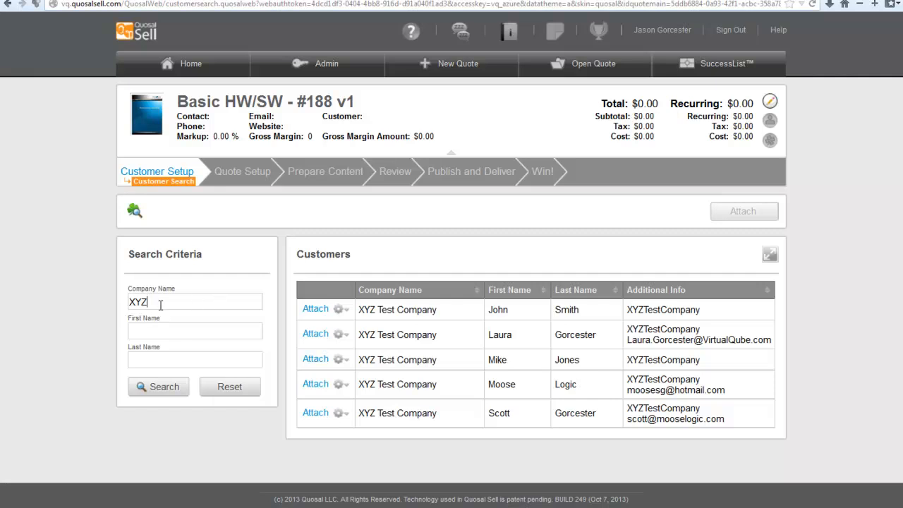
left_click(318, 413)
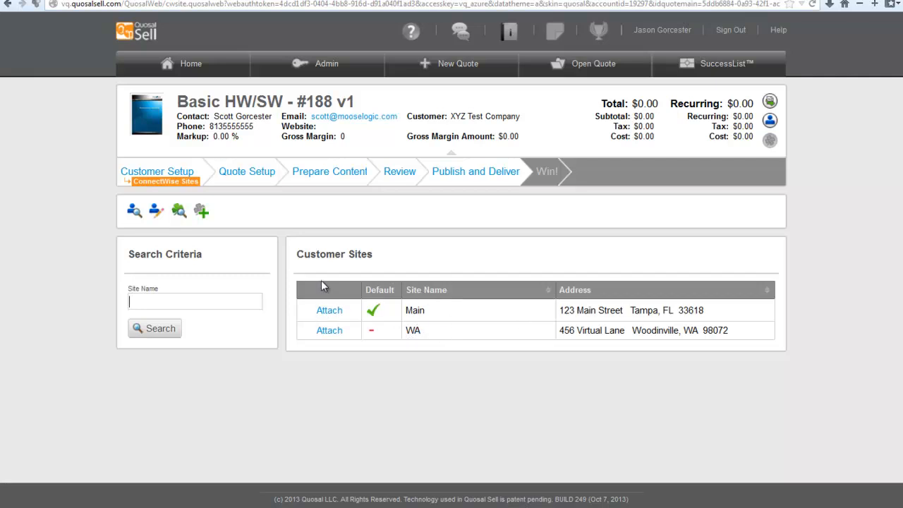
left_click(329, 312)
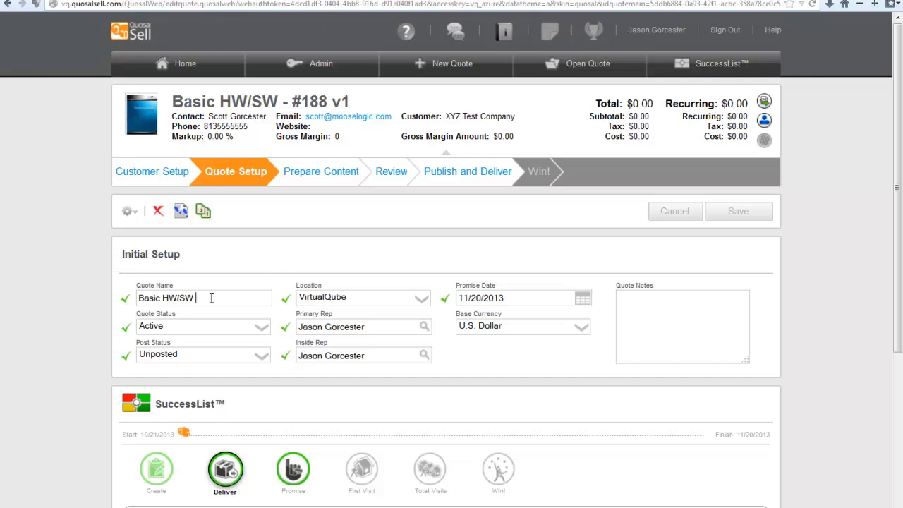
Replace the quote name 'Basic HW/SW' with 'XYZ Test RAM upgrade' and save quote #188.
left_click_drag(212, 298, 64, 289)
key("BackSpace")
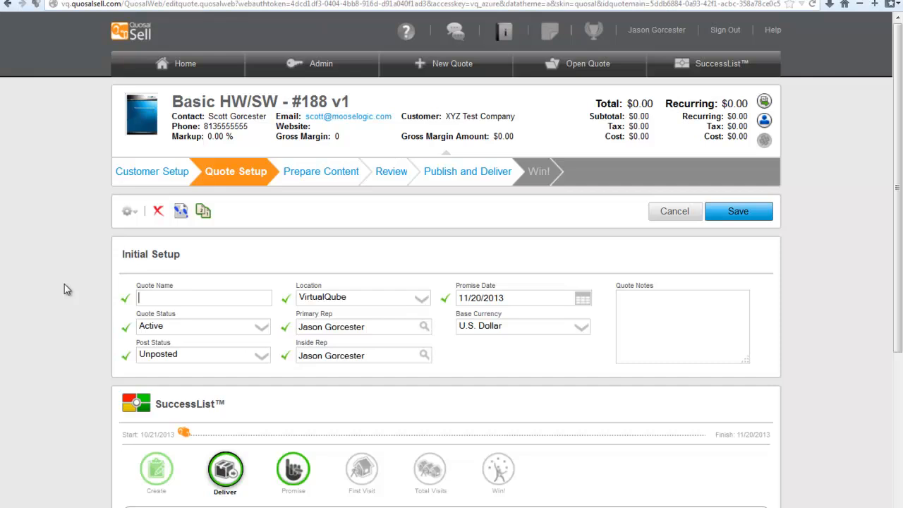
type("X")
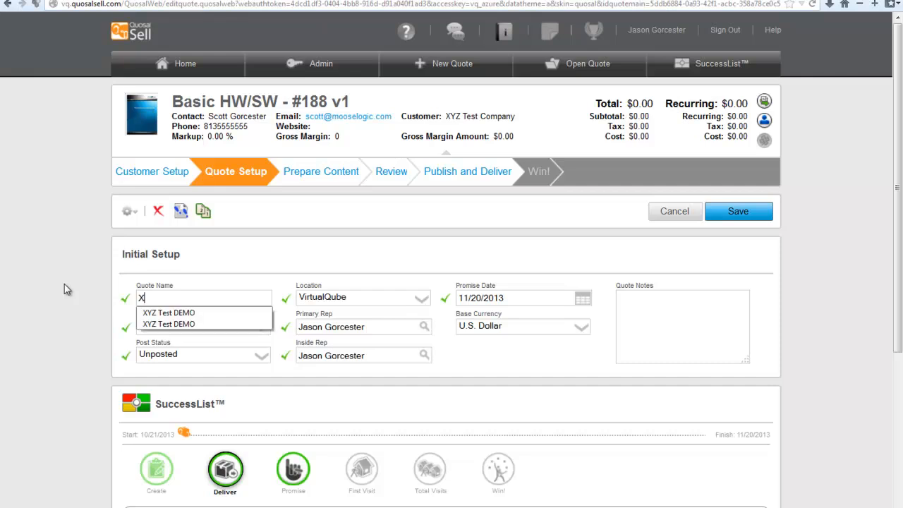
type("YZ Tex")
type("t ")
type("RAM")
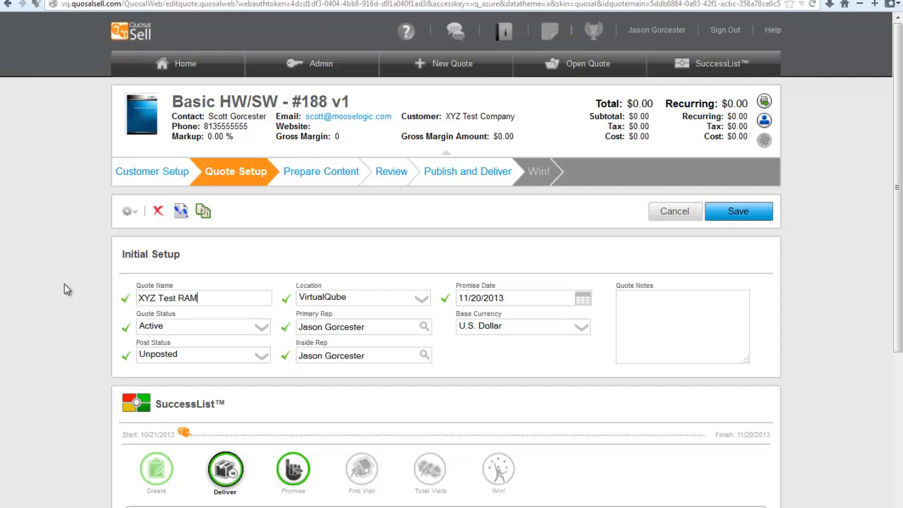
type(" upgrade")
left_click(749, 212)
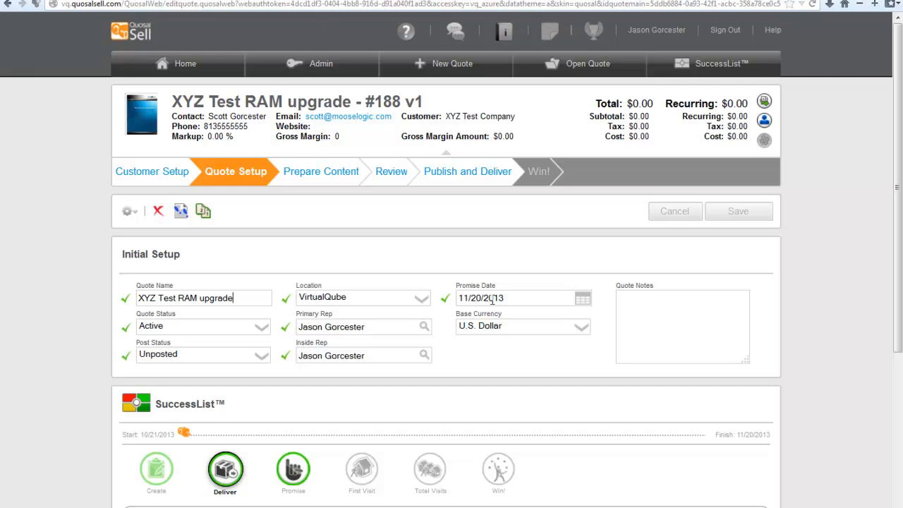
scroll(650, 347, "down", 1)
scroll(650, 347, "down", 3)
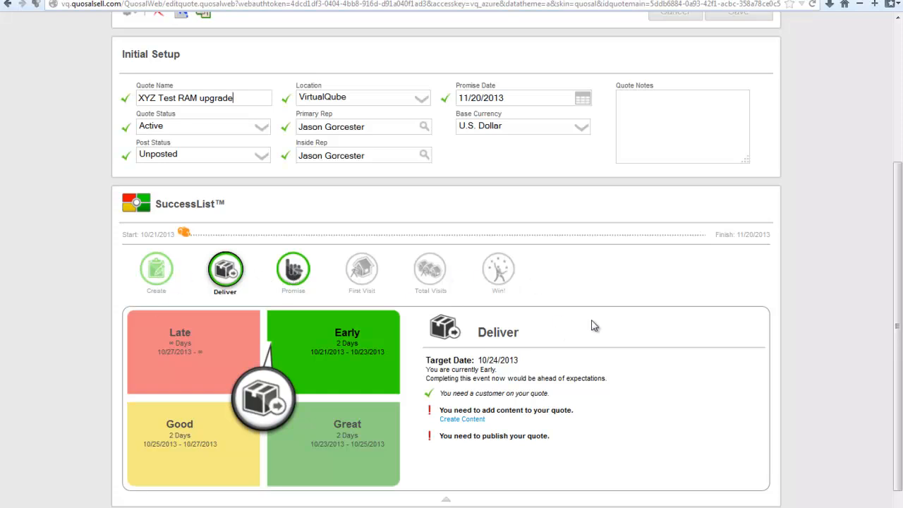
scroll(804, 349, "up", 1)
scroll(825, 349, "up", 1)
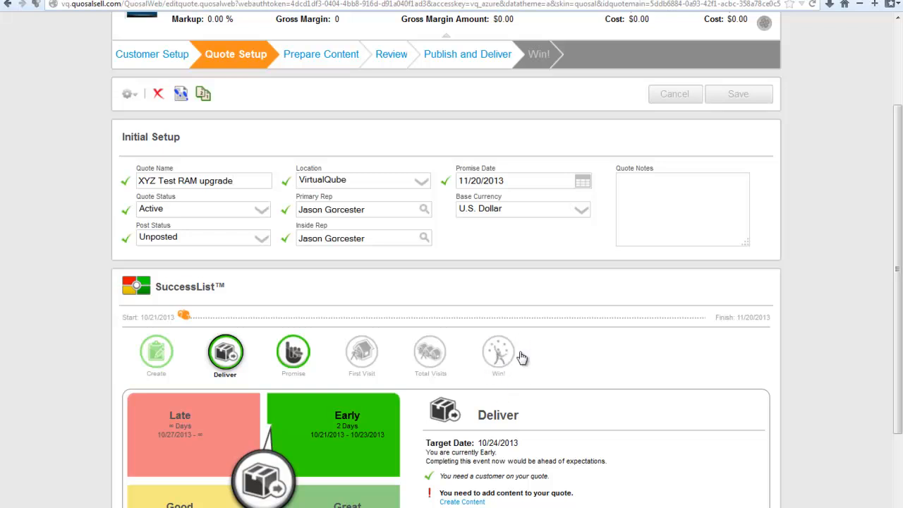
scroll(684, 301, "up", 2)
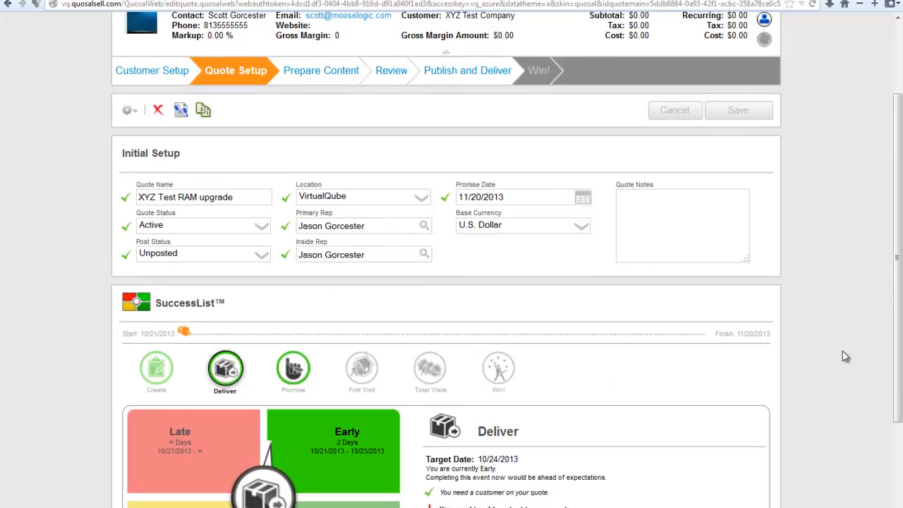
scroll(839, 357, "up", 1)
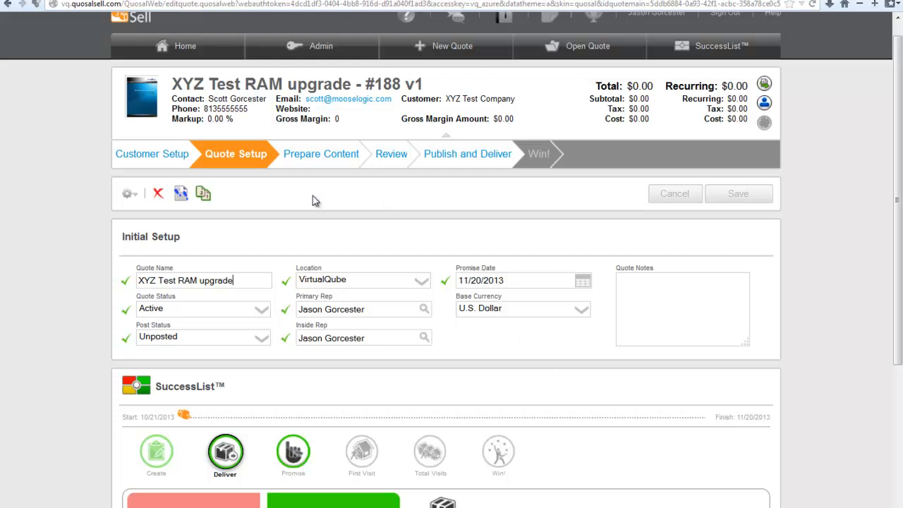
Move to the Prepare Content stage and delete the Cover Letter section.
left_click(314, 159)
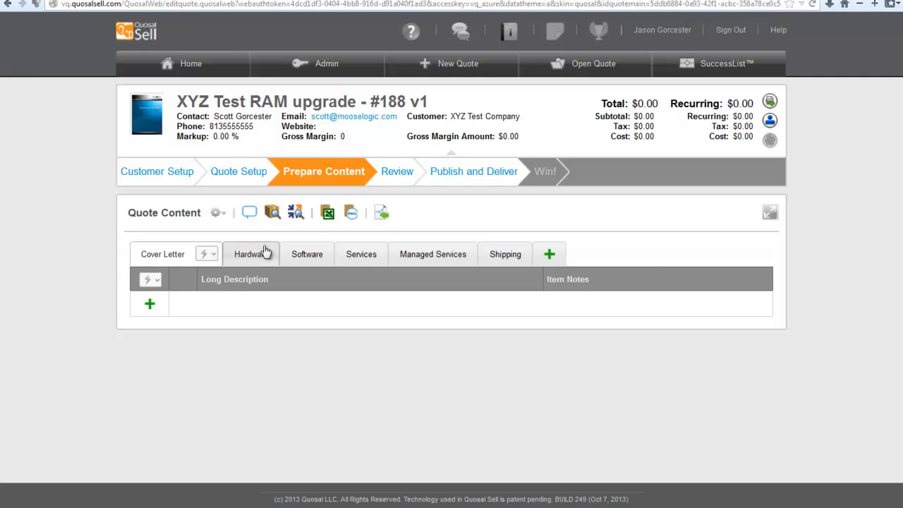
left_click(208, 255)
left_click(219, 335)
left_click(430, 288)
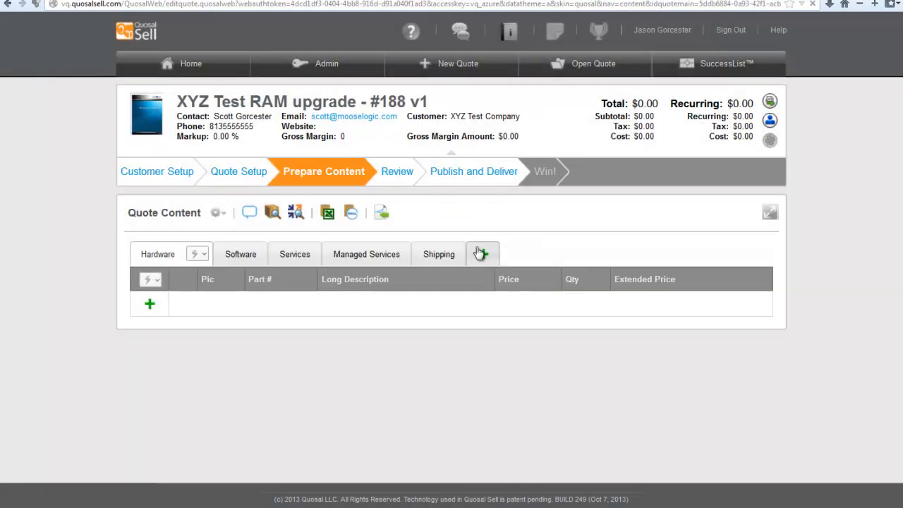
left_click(481, 253)
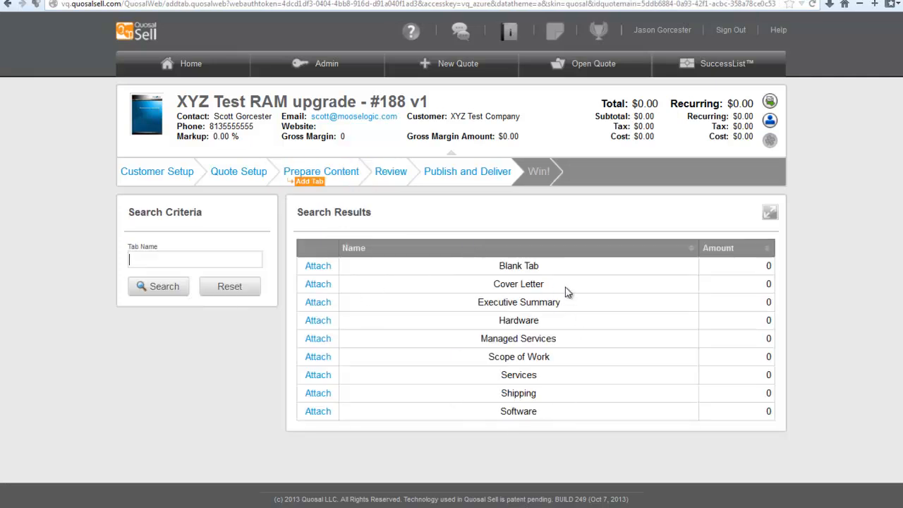
key("alt+Left")
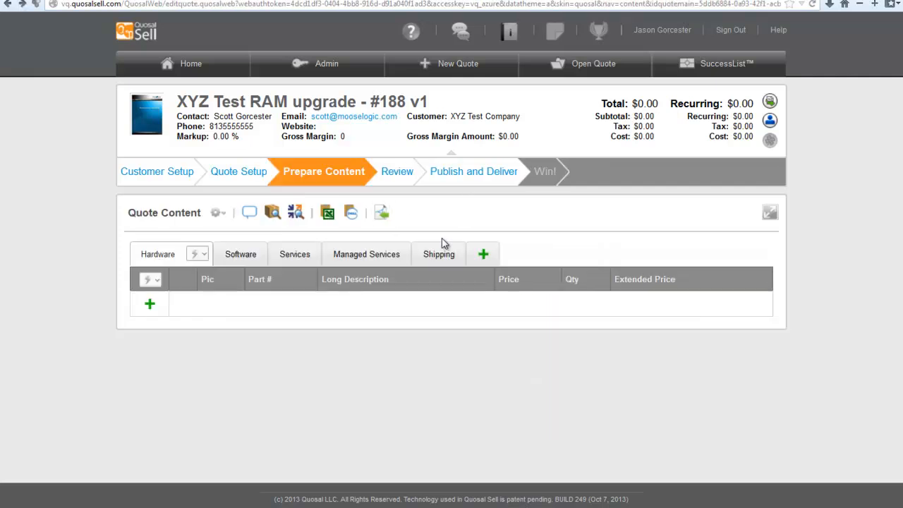
Delete the Managed Services section from the quote.
left_click(379, 253)
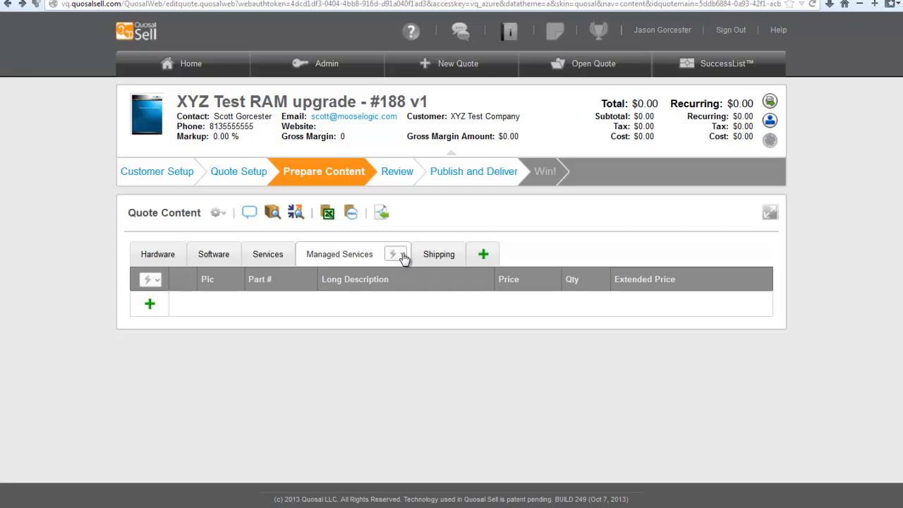
left_click(400, 255)
left_click(406, 337)
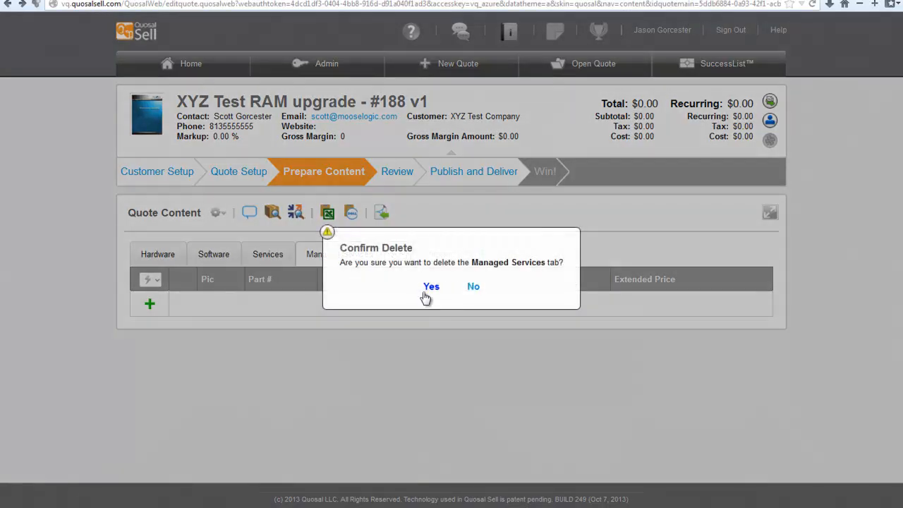
left_click(433, 287)
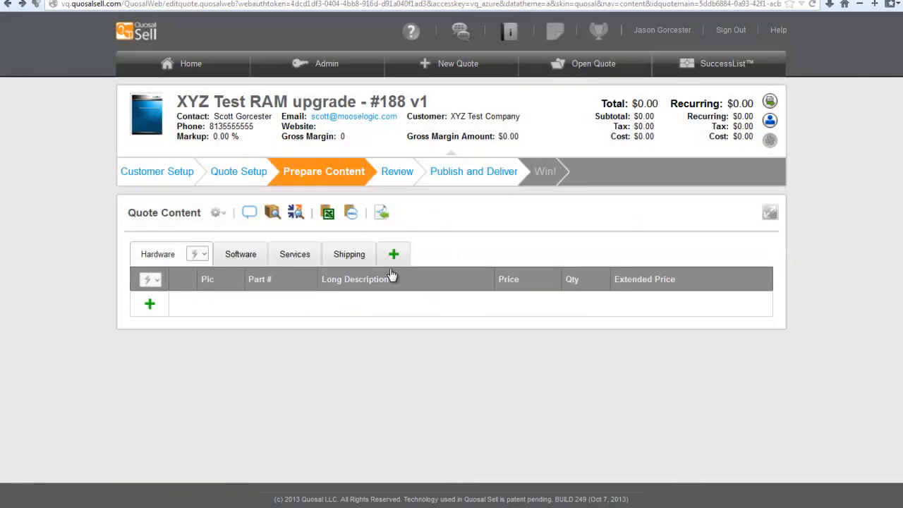
Delete the Services and Software sections, confirming each deletion.
left_click(289, 255)
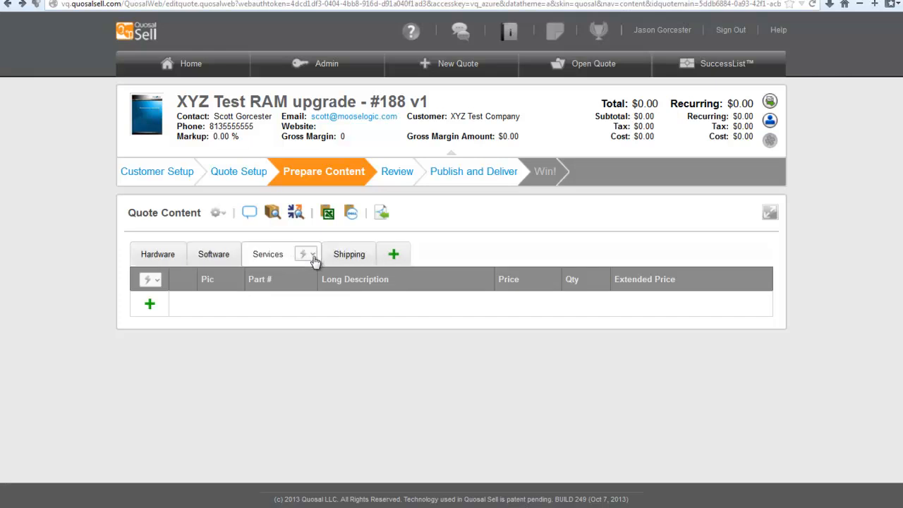
left_click(308, 255)
left_click(308, 333)
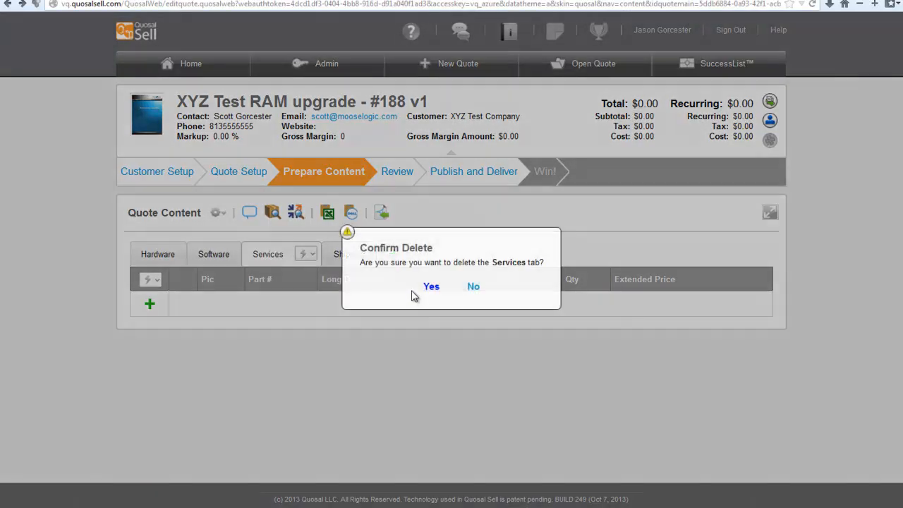
left_click(428, 286)
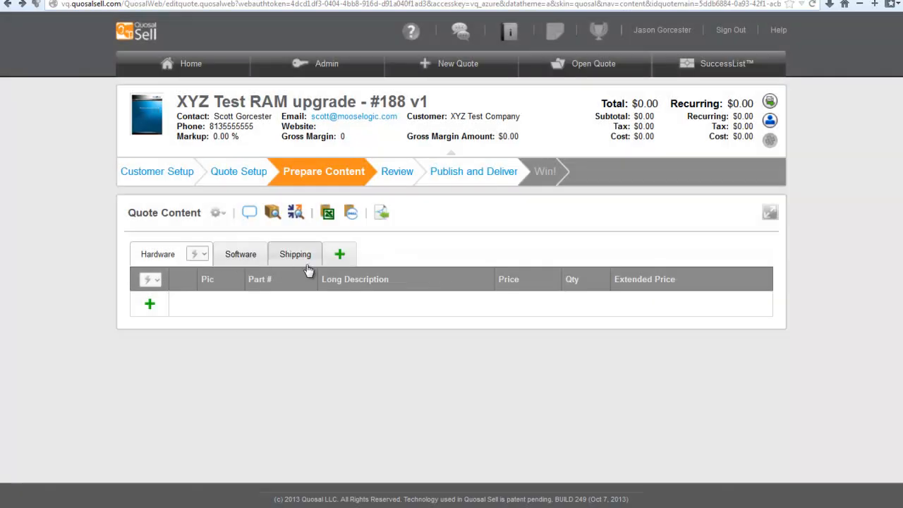
left_click(245, 261)
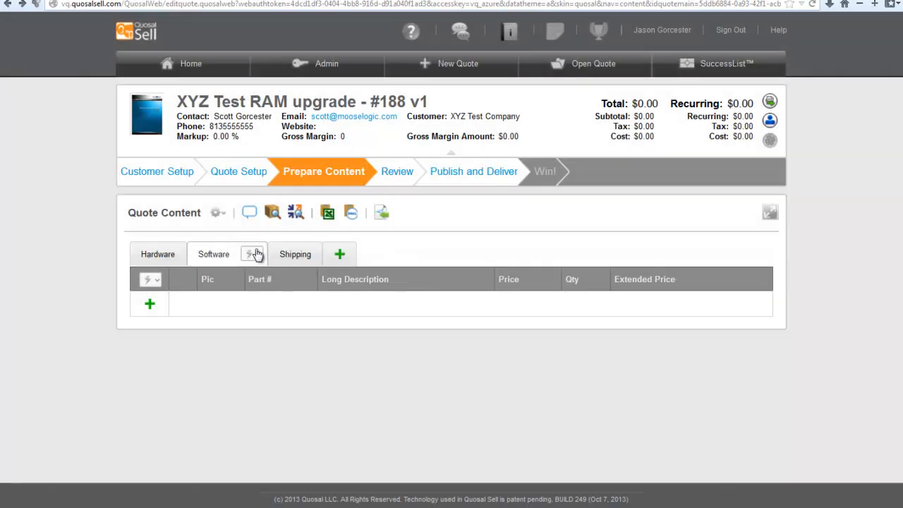
left_click(254, 255)
left_click(262, 336)
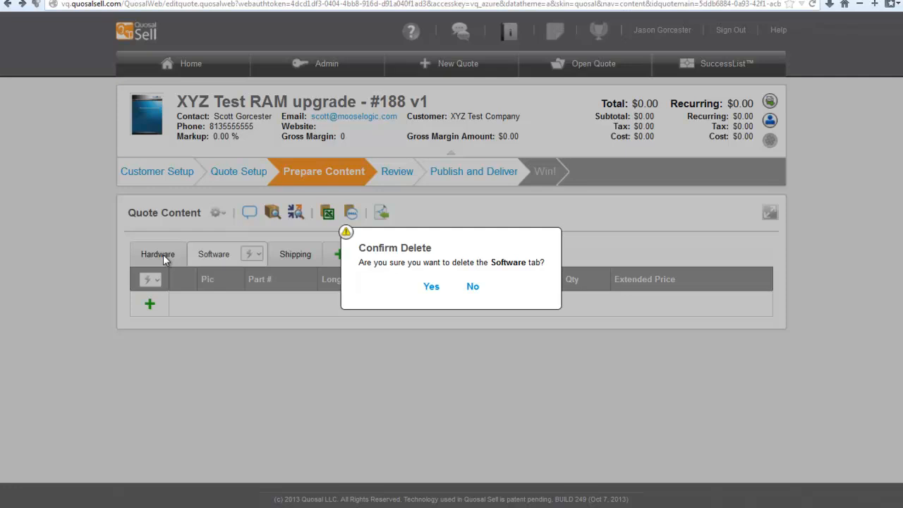
left_click(433, 287)
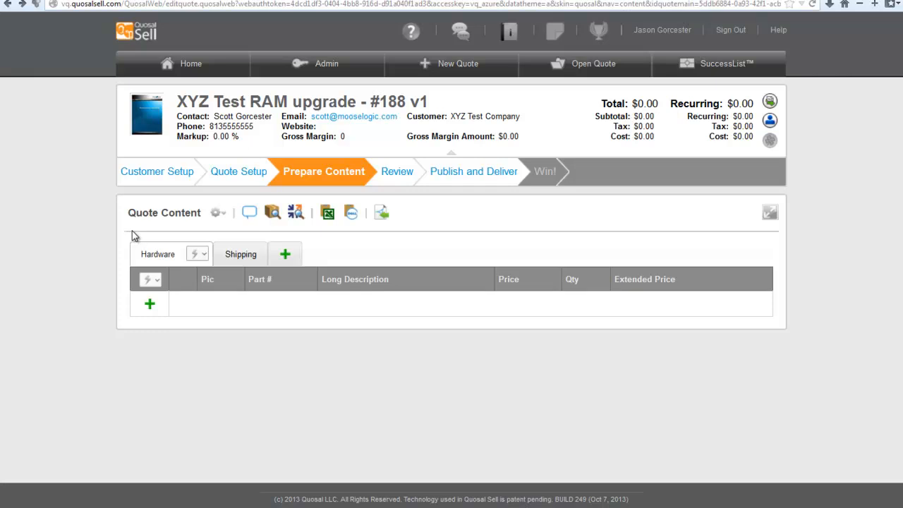
Clear the old part number criterion and search product descriptions for 'RAM'.
left_click(295, 212)
left_click(295, 211)
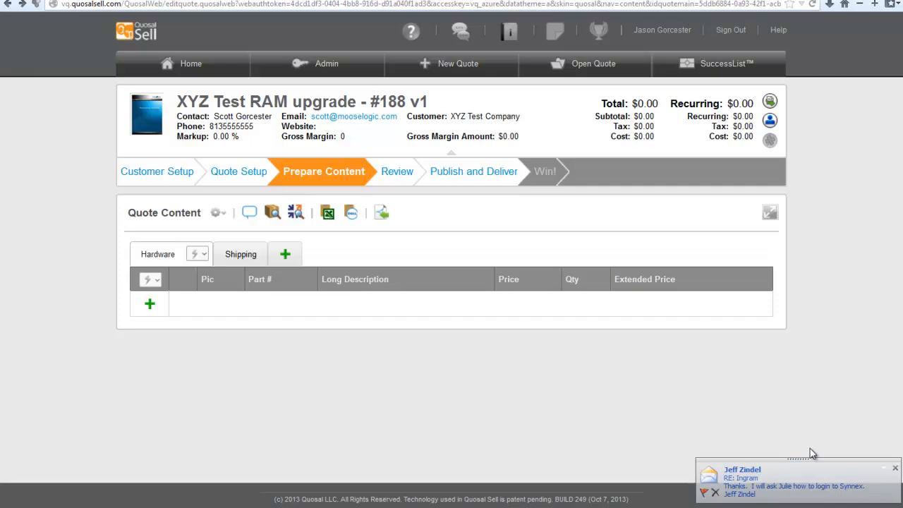
left_click(894, 469)
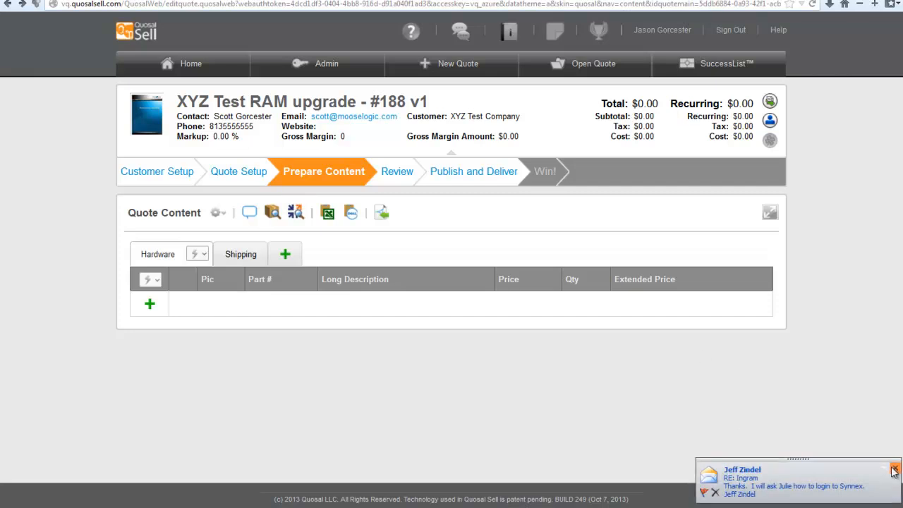
left_click(273, 215)
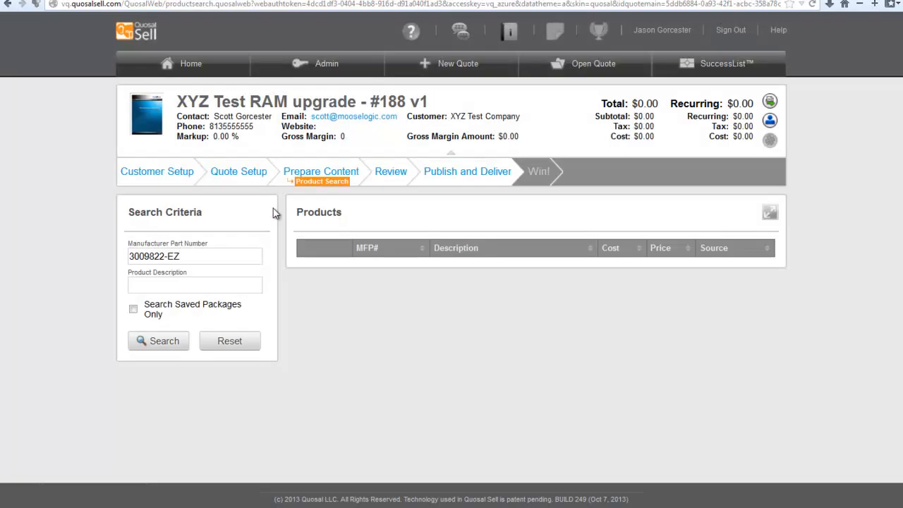
left_click_drag(199, 257, 29, 250)
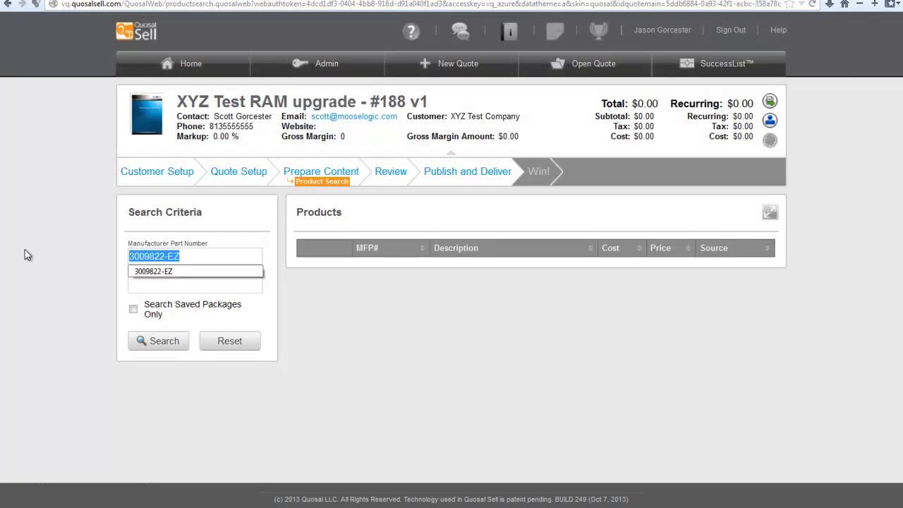
key("BackSpace")
left_click(180, 282)
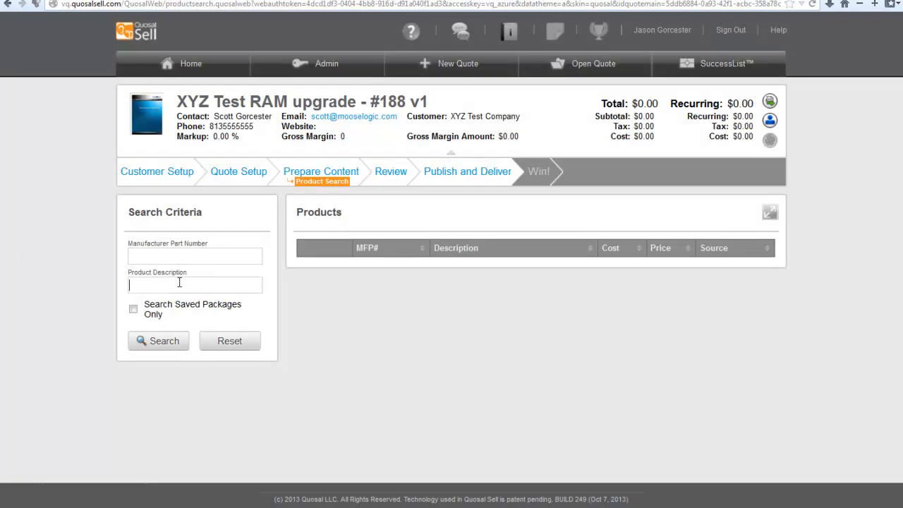
type("RAM")
key("Return")
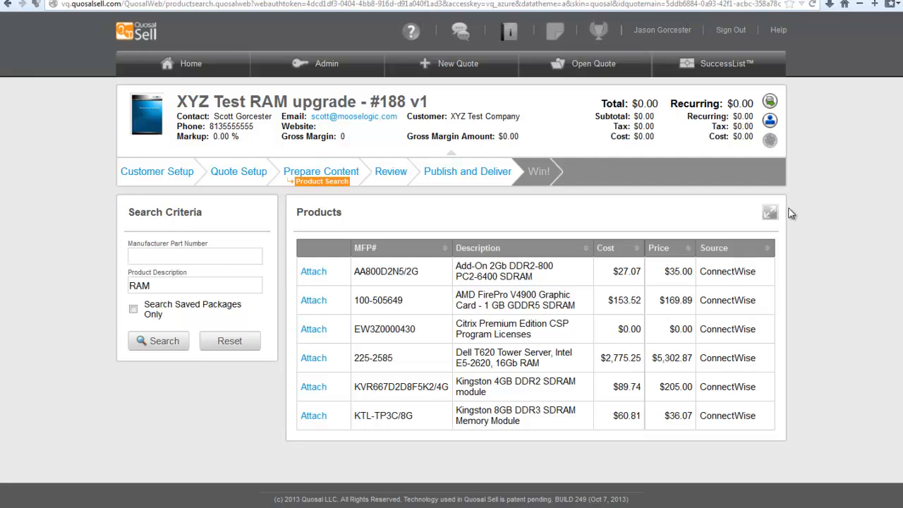
Attach the Kingston 4GB DDR2 module, review its $89.74 cost and $205.00 price, and save.
left_click(313, 387)
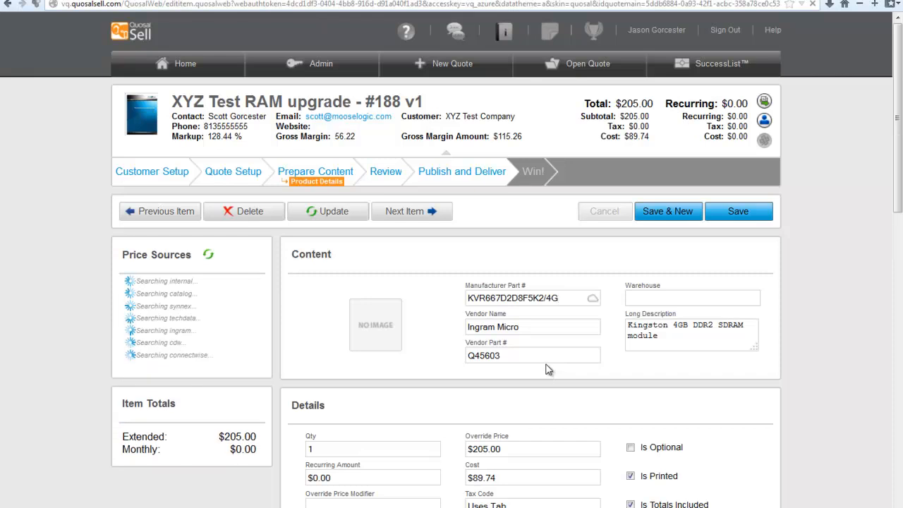
scroll(300, 447, "down", 3)
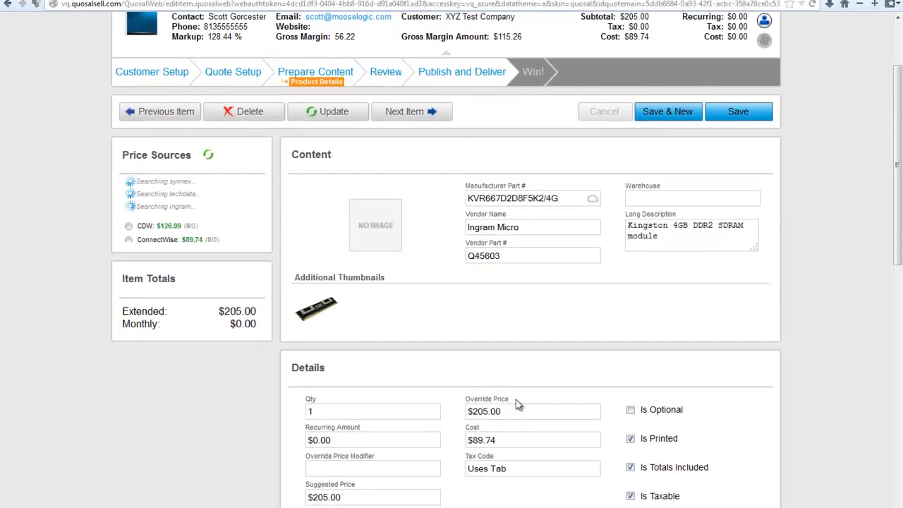
left_click_drag(498, 439, 461, 440)
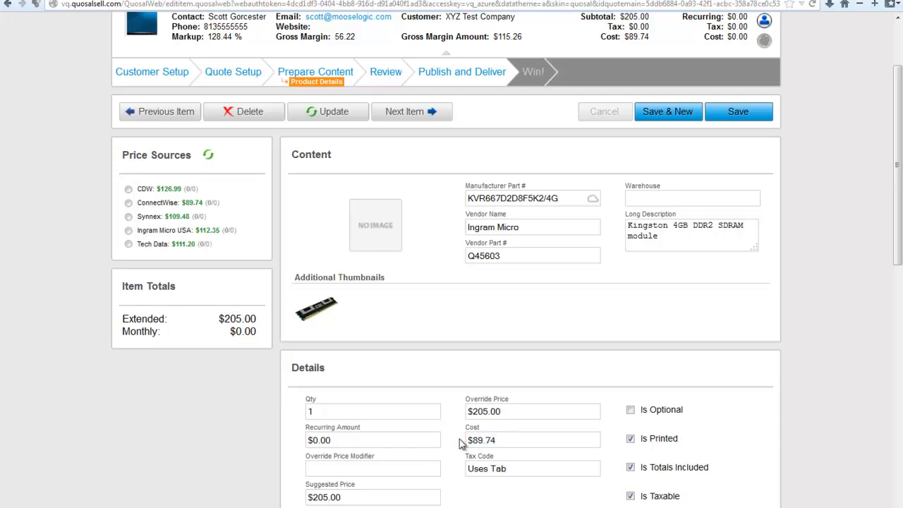
left_click_drag(502, 411, 469, 411)
left_click(483, 438)
scroll(761, 493, "down", 1)
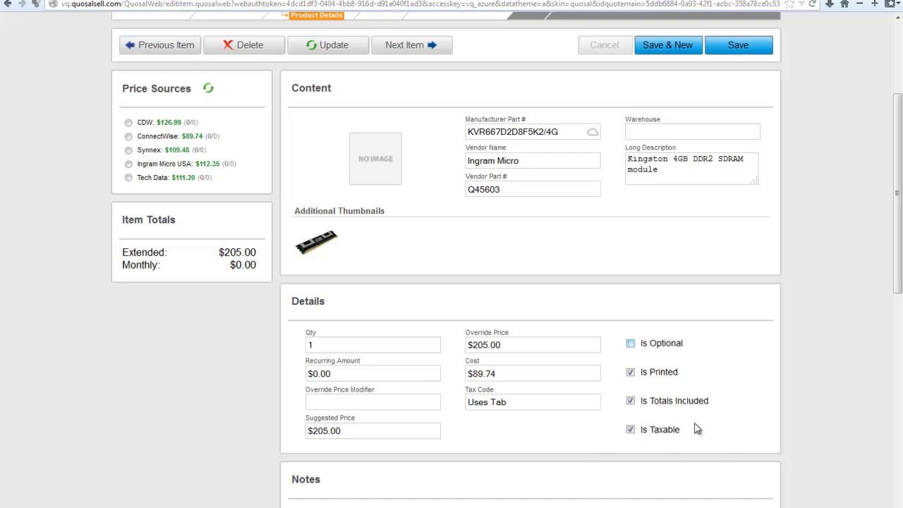
scroll(784, 438, "up", 3)
scroll(783, 439, "down", 5)
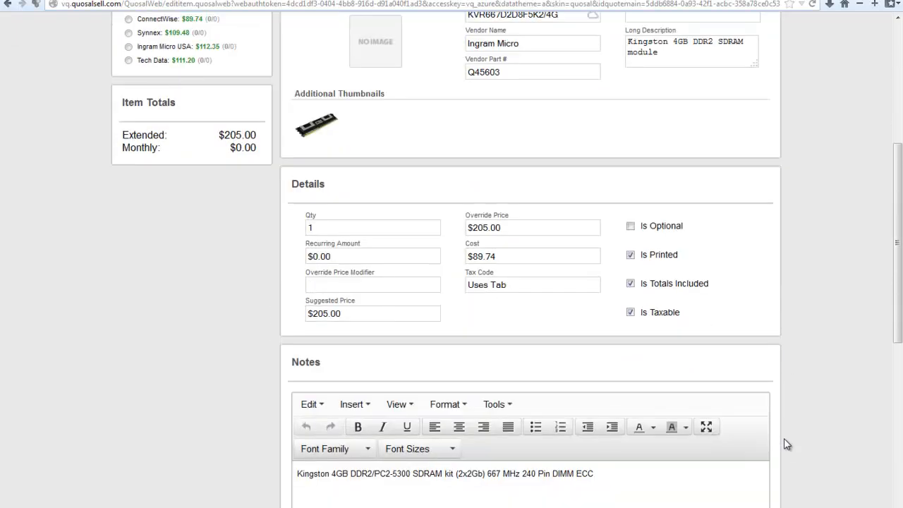
scroll(773, 434, "down", 4)
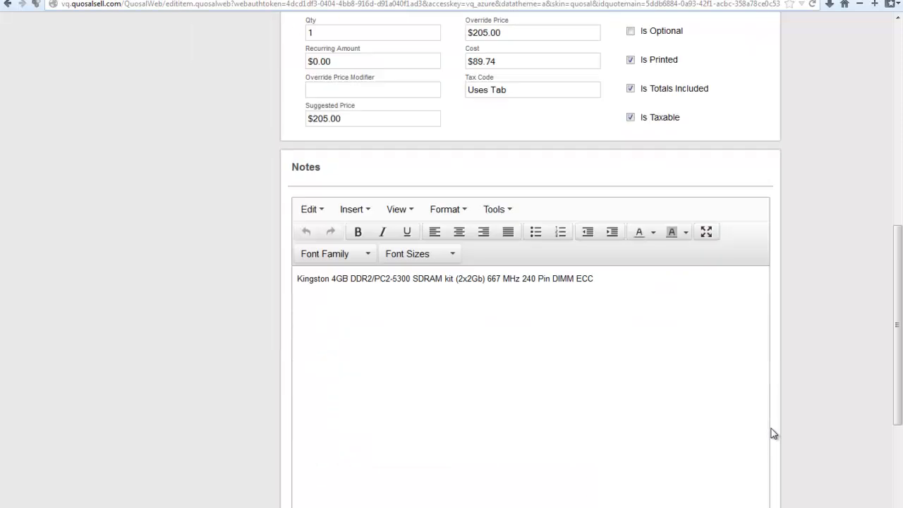
scroll(773, 434, "down", 2)
scroll(769, 427, "up", 7)
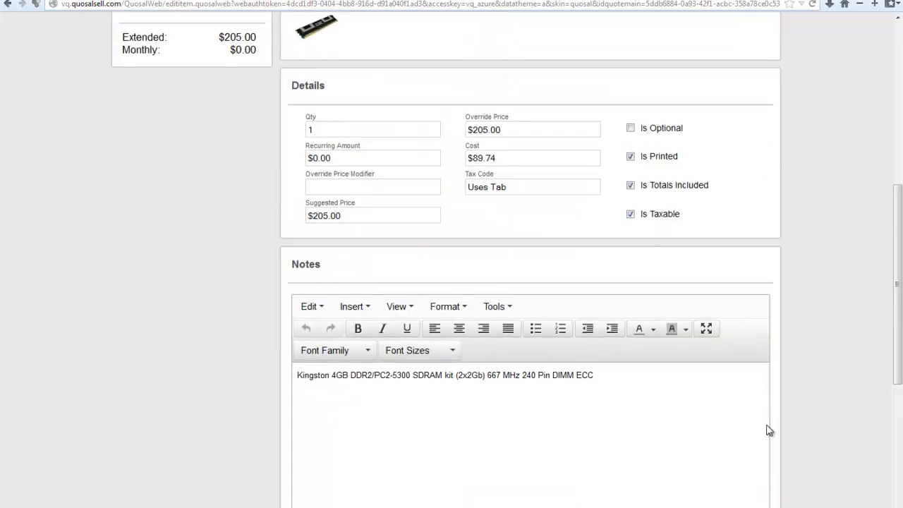
scroll(765, 425, "up", 1)
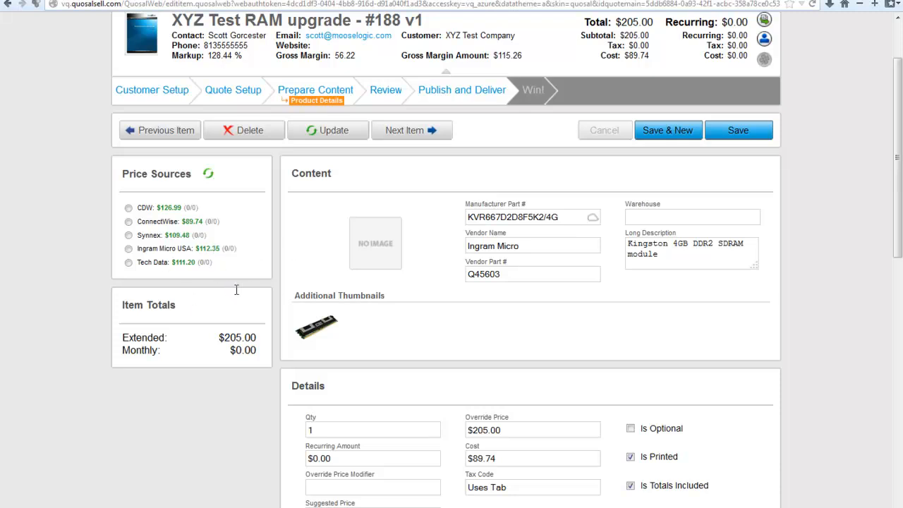
left_click(749, 134)
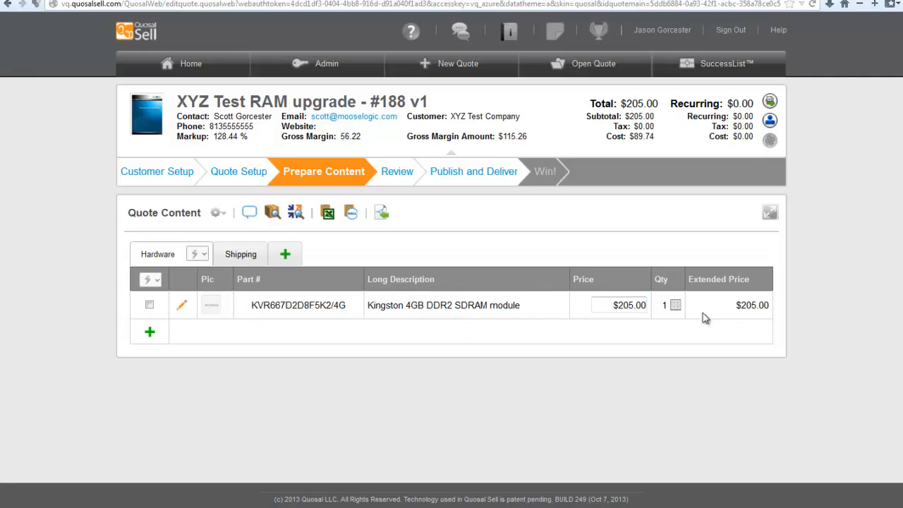
Change the Kingston line quantity to 2 for a $410.00 total and show Shipping.
left_click(674, 305)
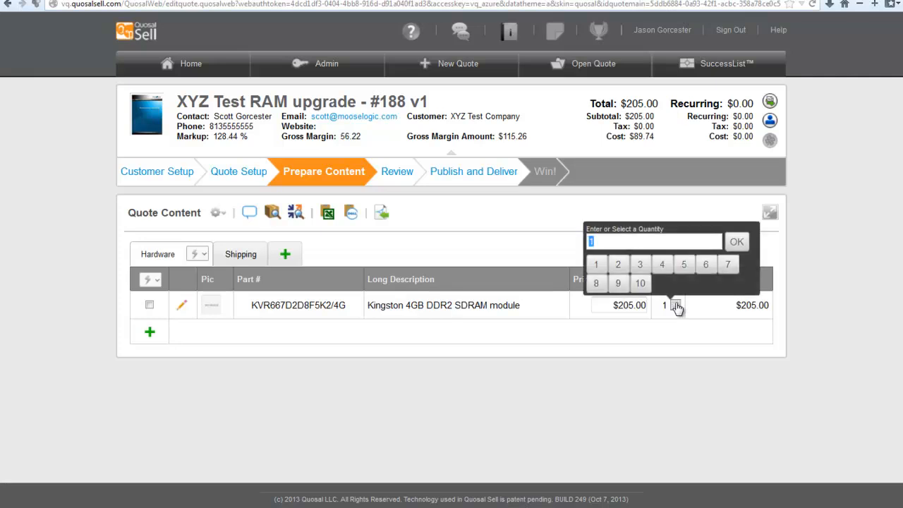
left_click(618, 264)
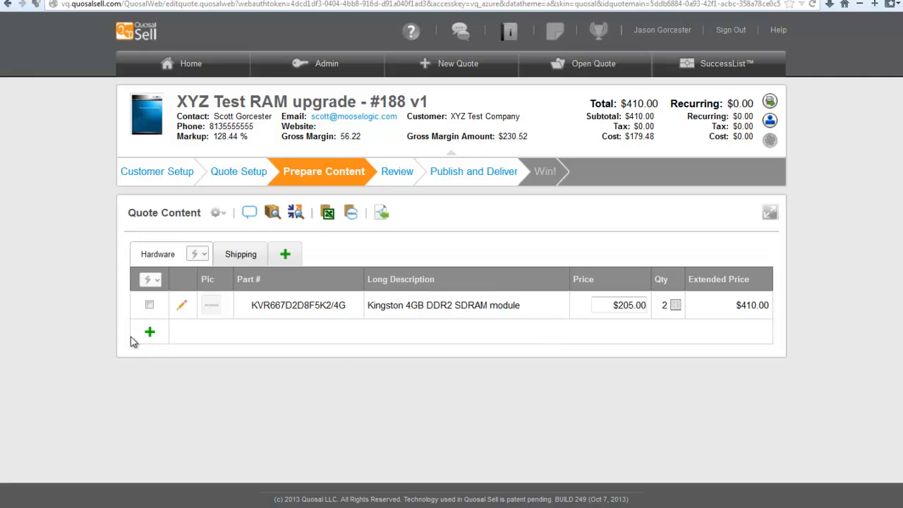
left_click(252, 257)
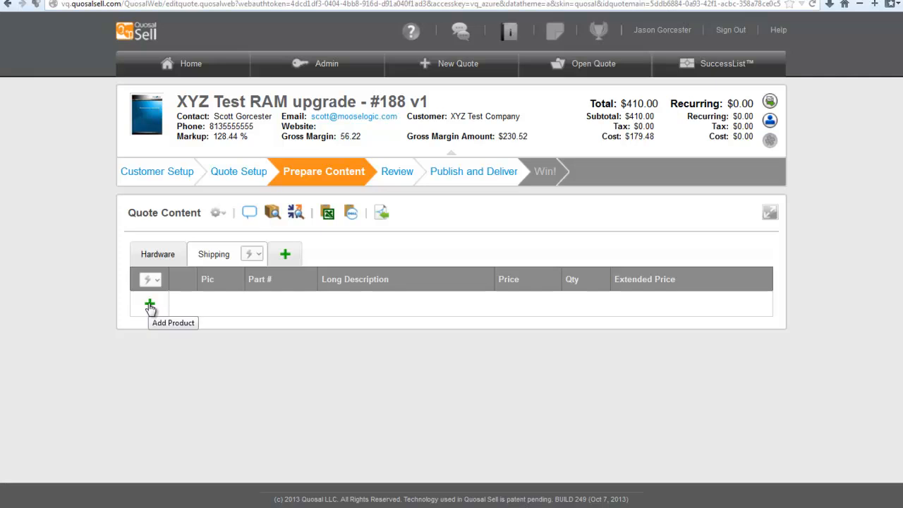
Search the product catalogue for 'Ship' in place of the previous 'RAM' query.
left_click(272, 214)
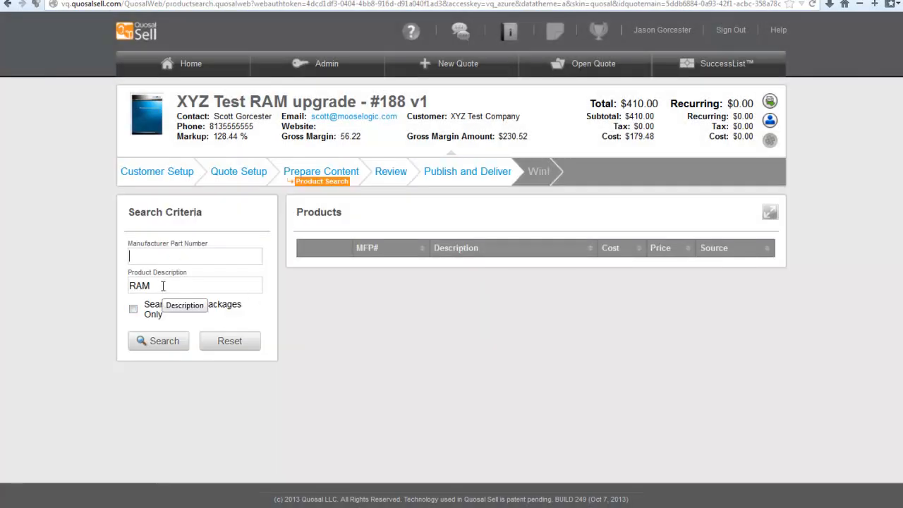
left_click_drag(162, 285, 56, 279)
key("BackSpace")
type("Ship")
key("Return")
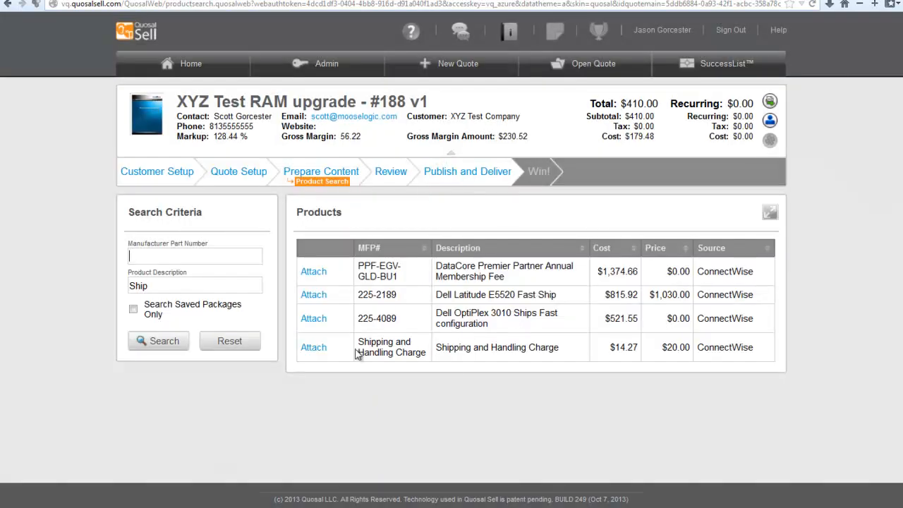
Attach the $20.00 Shipping and Handling Charge product to the quote.
left_click_drag(357, 343, 431, 355)
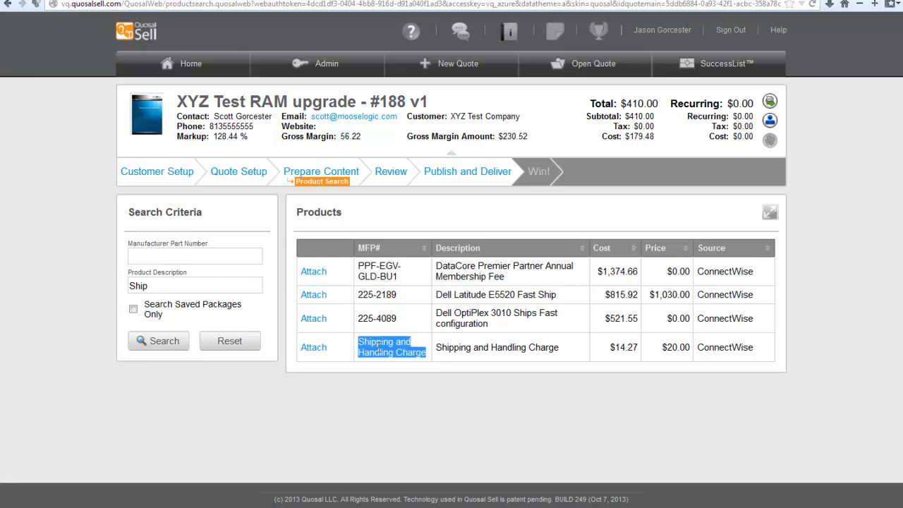
left_click(361, 342)
mouse_move(359, 343)
left_mouse_down()
mouse_move(429, 354)
mouse_move(358, 351)
mouse_move(358, 341)
left_mouse_up()
left_click(425, 353)
left_click(598, 229)
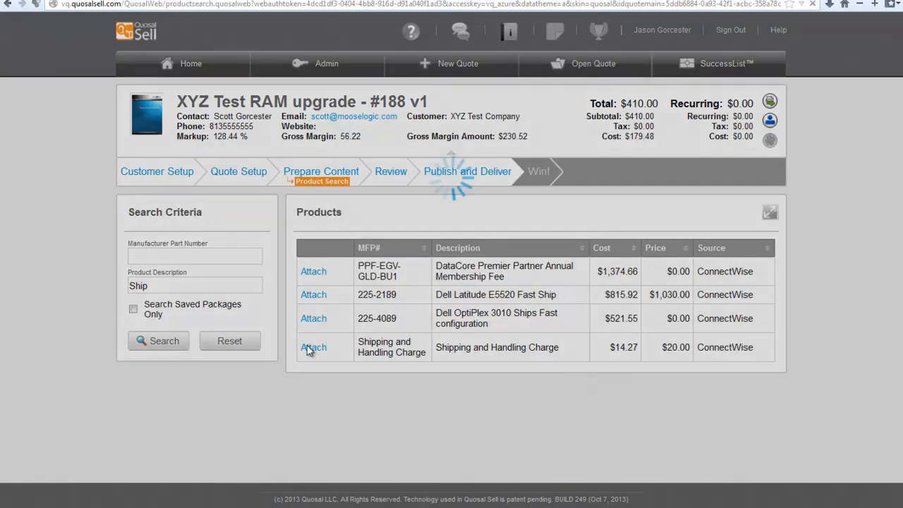
left_click(310, 347)
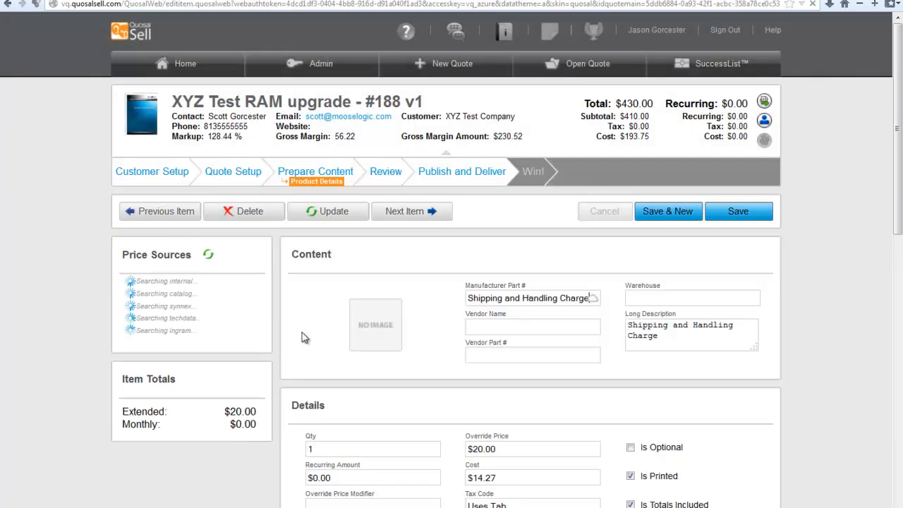
Replace the shipping charge's $14.27 cost with 28.0 and its $20.00 override price with 40, then save.
scroll(665, 292, "down", 3)
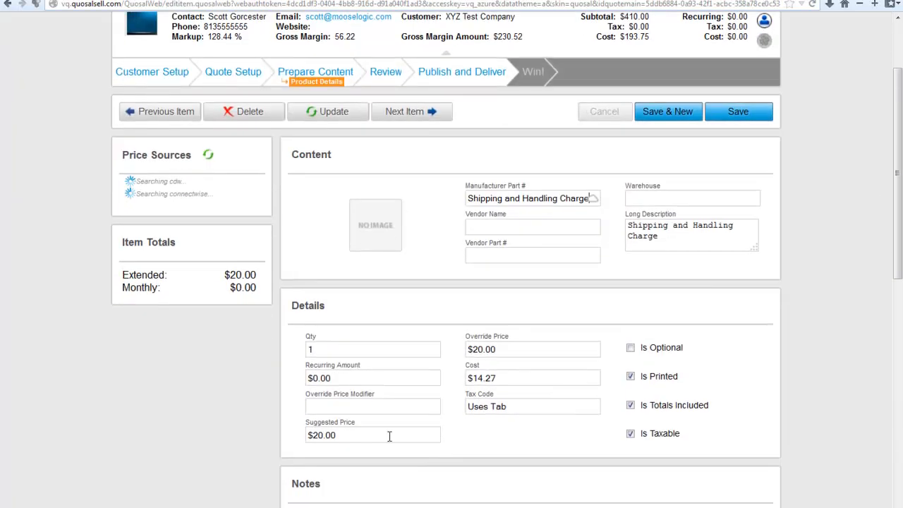
left_click_drag(498, 344, 455, 347)
left_click_drag(513, 381, 452, 383)
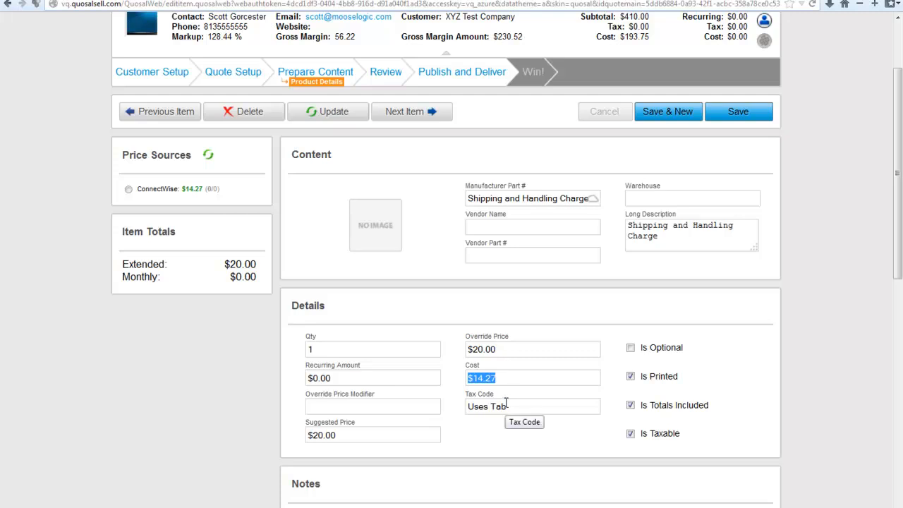
type("28.0")
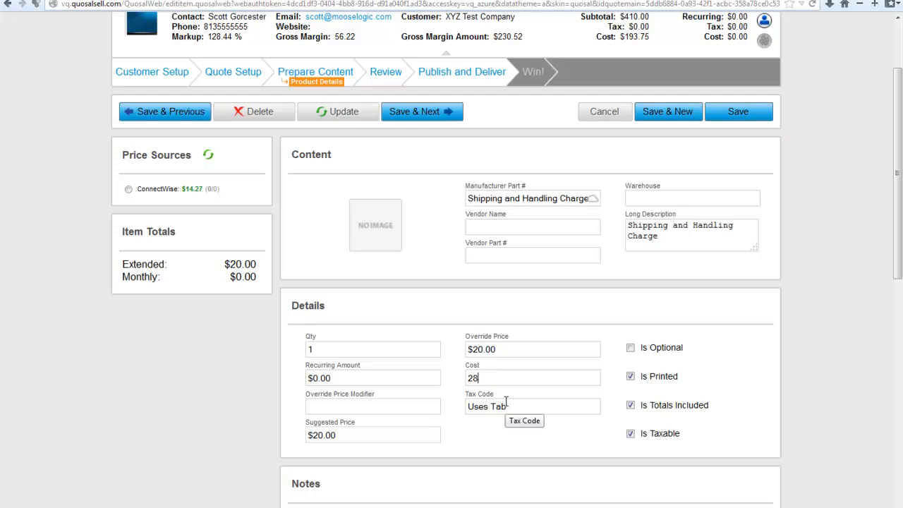
left_click_drag(509, 349, 460, 351)
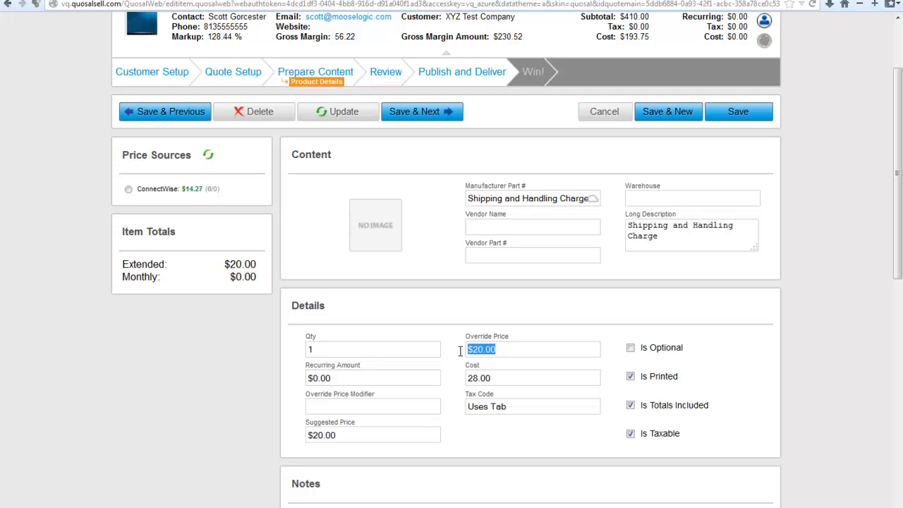
type("40")
left_click(726, 113)
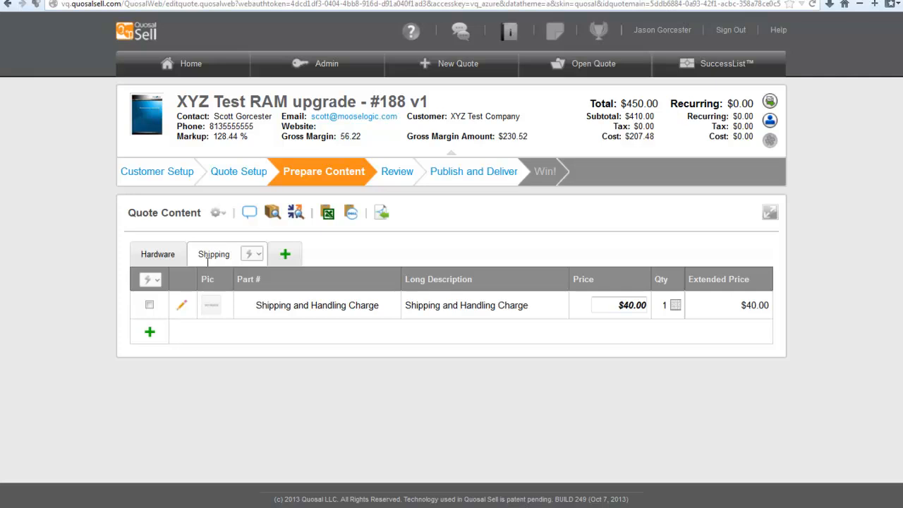
Switch between the Hardware and Shipping groups to compare the RAM item with the $40.00 charge.
left_click(157, 258)
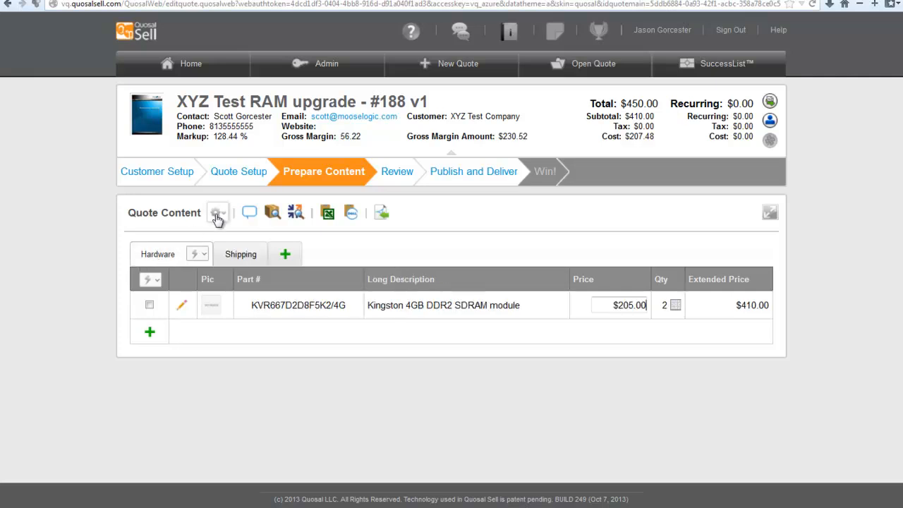
left_click(235, 258)
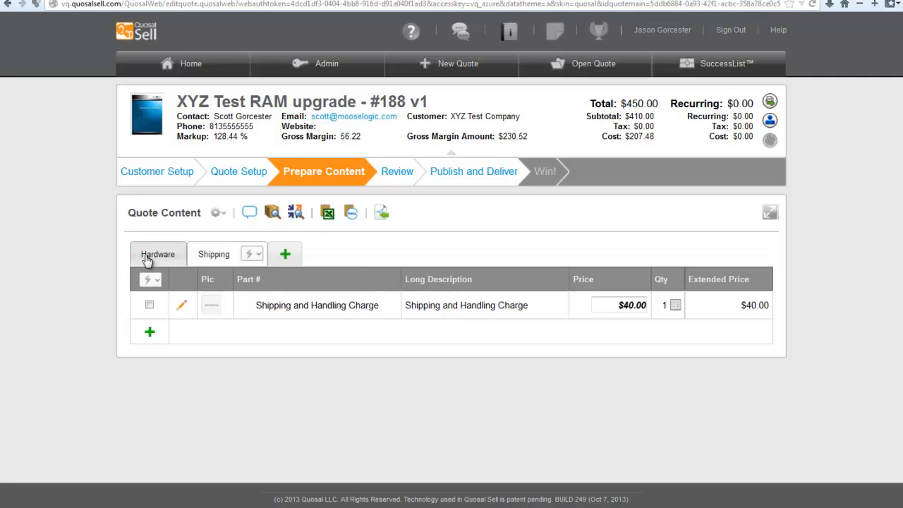
left_click(148, 258)
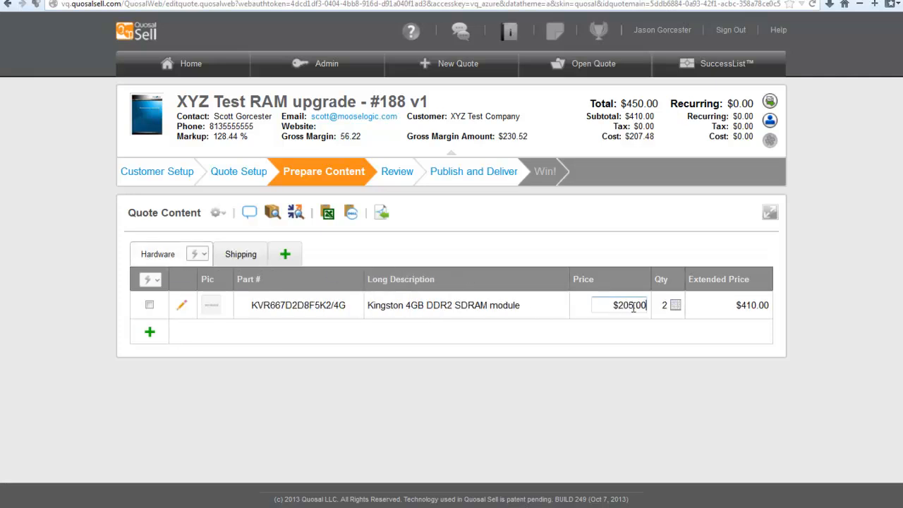
left_click(242, 257)
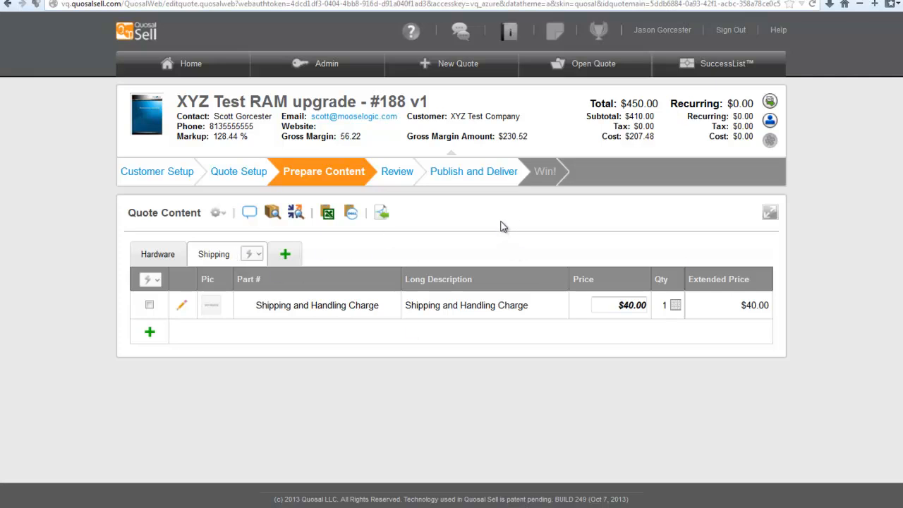
Advance quote #188 to Publish and Deliver and review the Tab Summary and $450.00 Quote Totals.
left_click(474, 172)
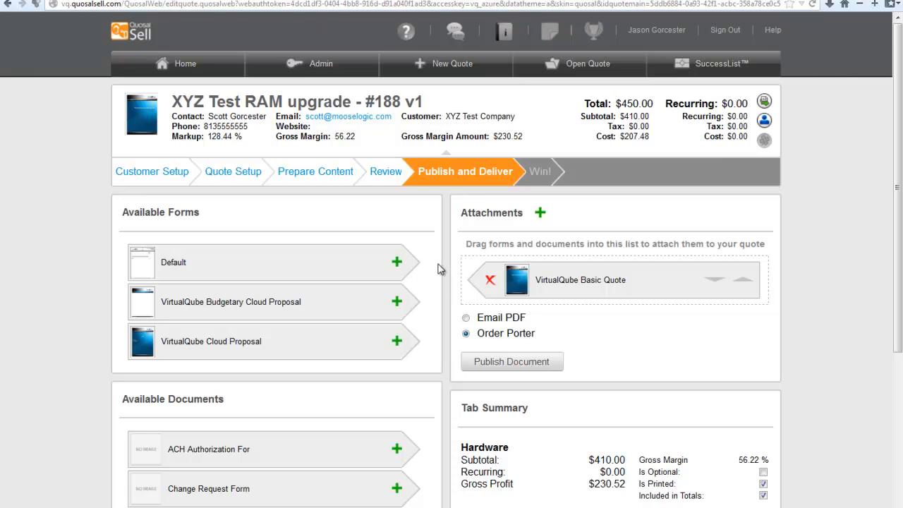
scroll(451, 287, "down", 2)
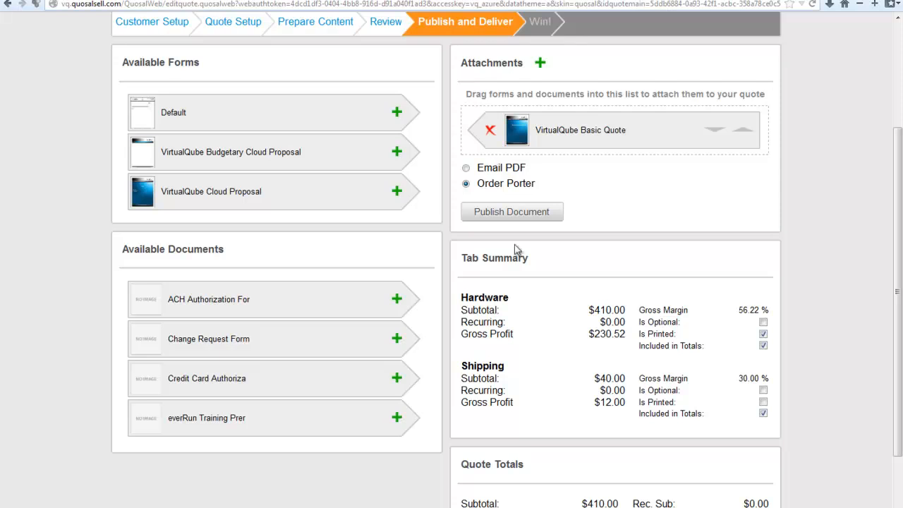
scroll(515, 250, "up", 3)
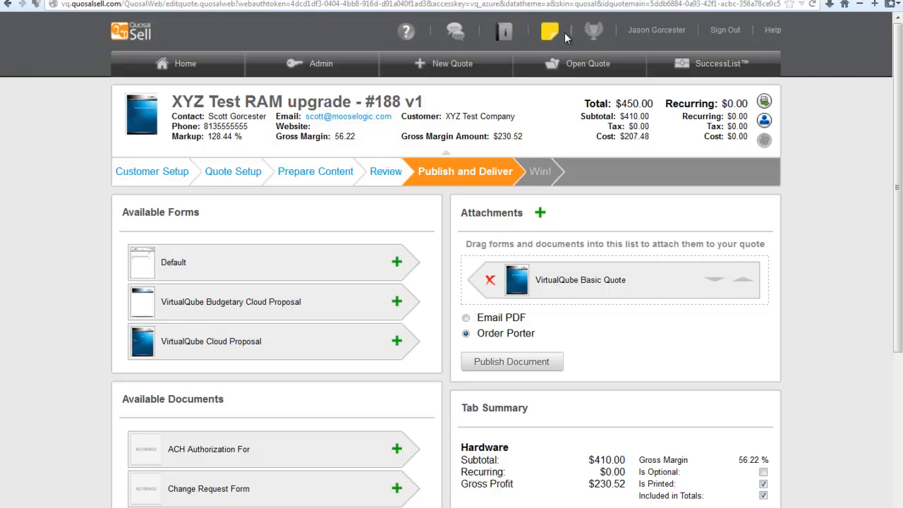
scroll(753, 268, "down", 2)
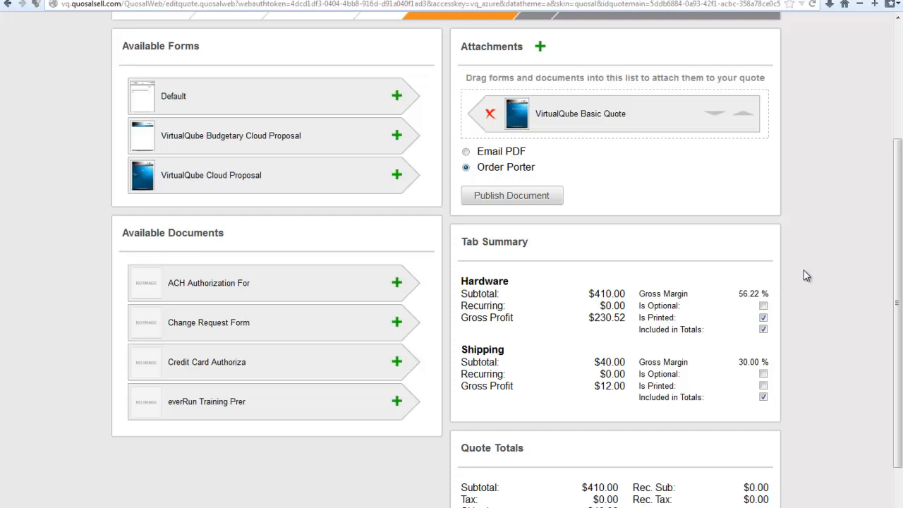
scroll(806, 275, "up", 2)
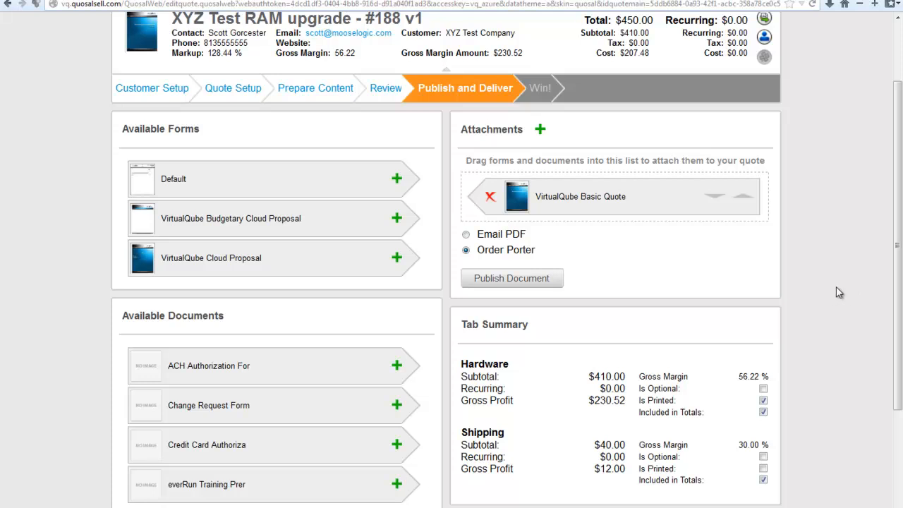
scroll(834, 292, "down", 2)
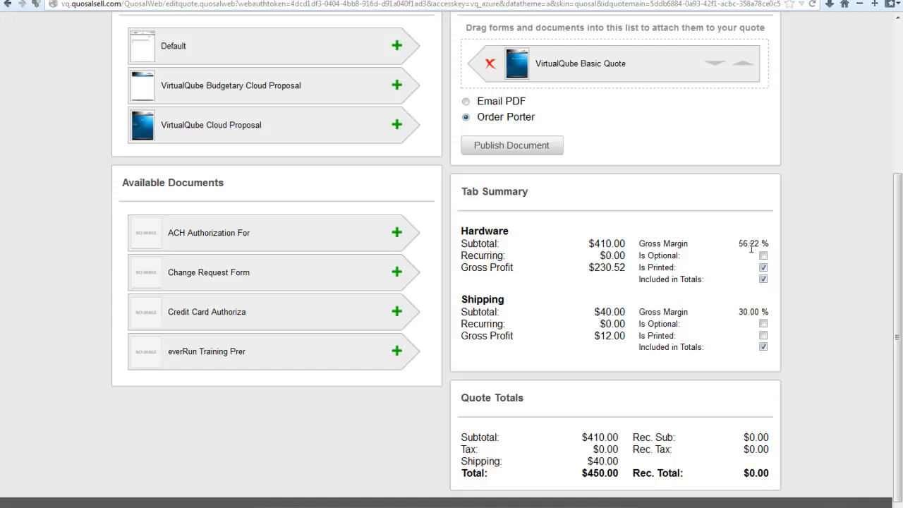
scroll(733, 409, "down", 1)
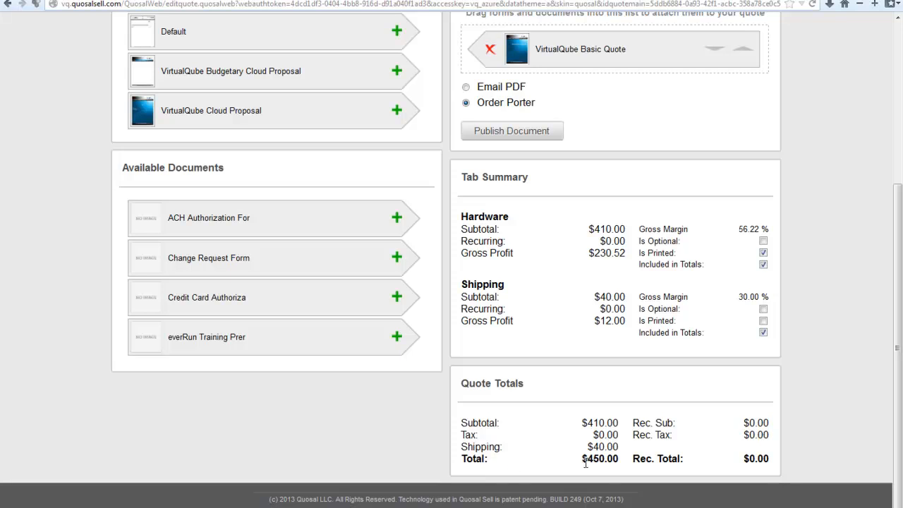
scroll(846, 366, "up", 1)
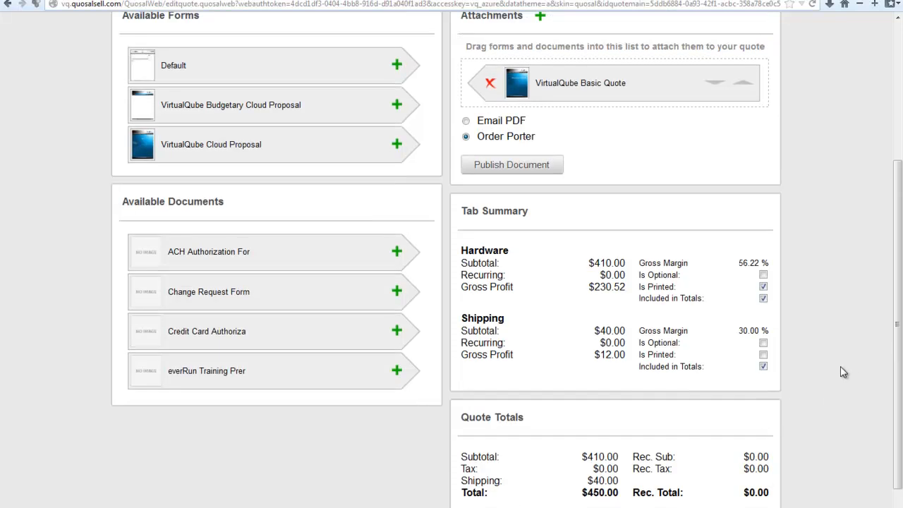
scroll(547, 497, "down", 1)
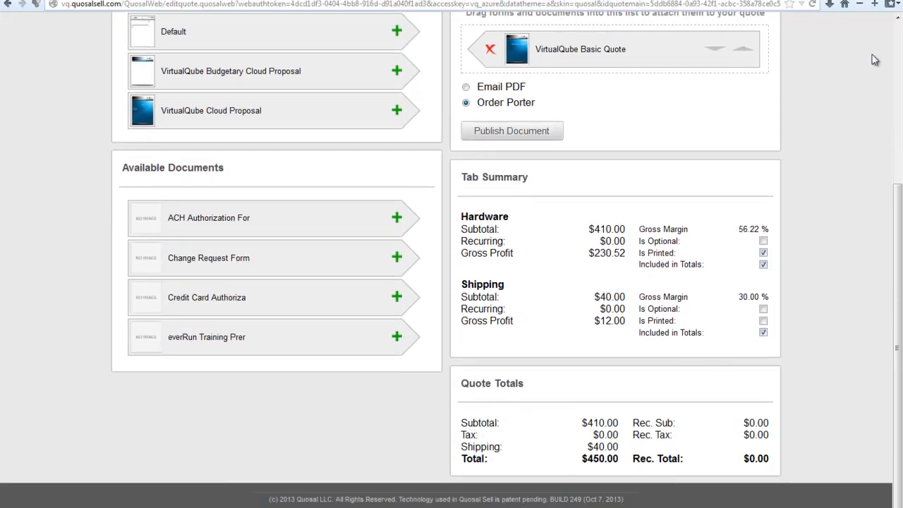
scroll(818, 92, "up", 4)
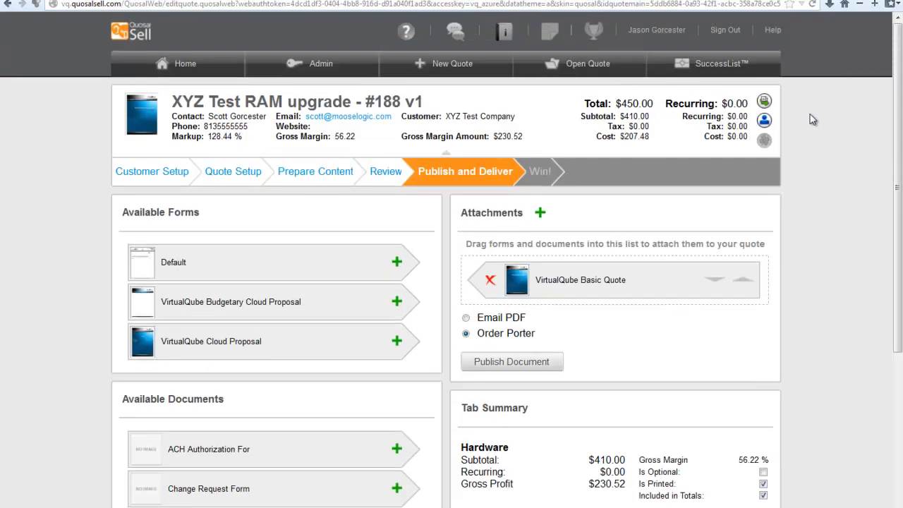
Publish the quote document through Order Porter and wait for the email draft to load.
left_click(482, 363)
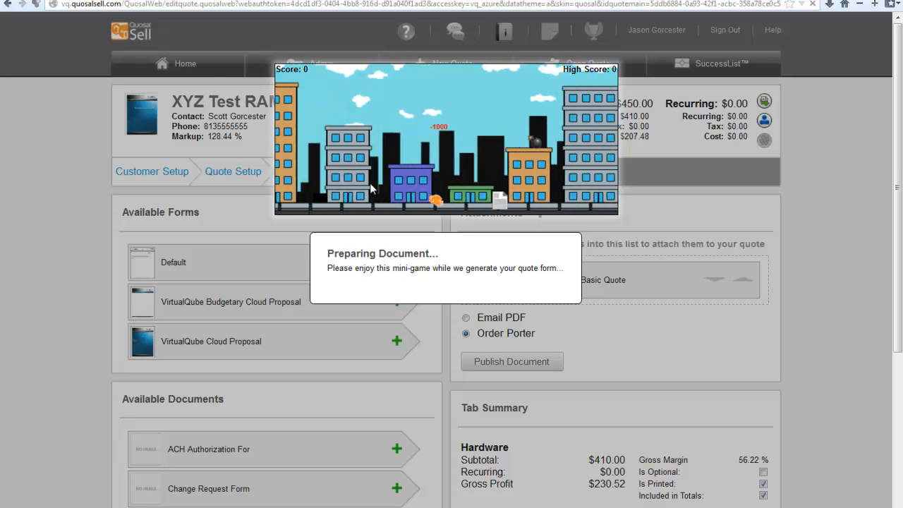
left_click(369, 182)
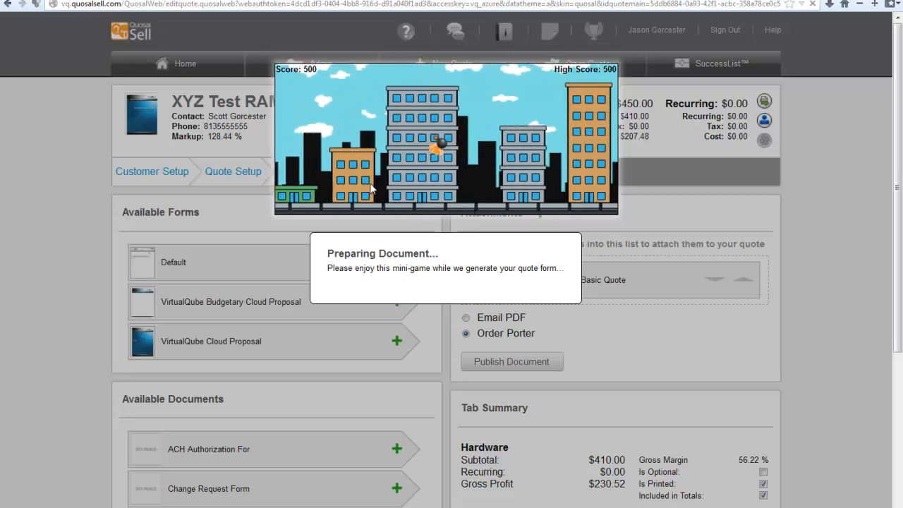
left_click(370, 183)
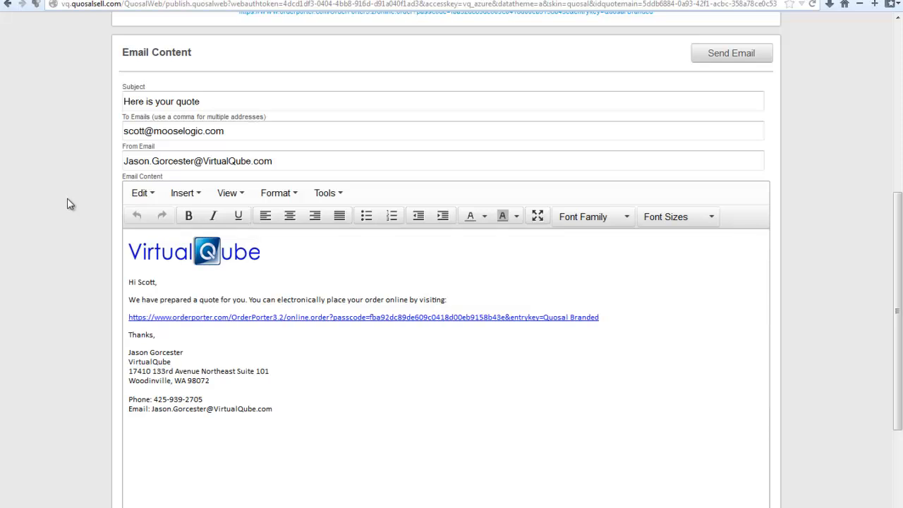
Replace the email subject with 'RAM Quote for PC'.
left_click_drag(218, 98, 97, 103)
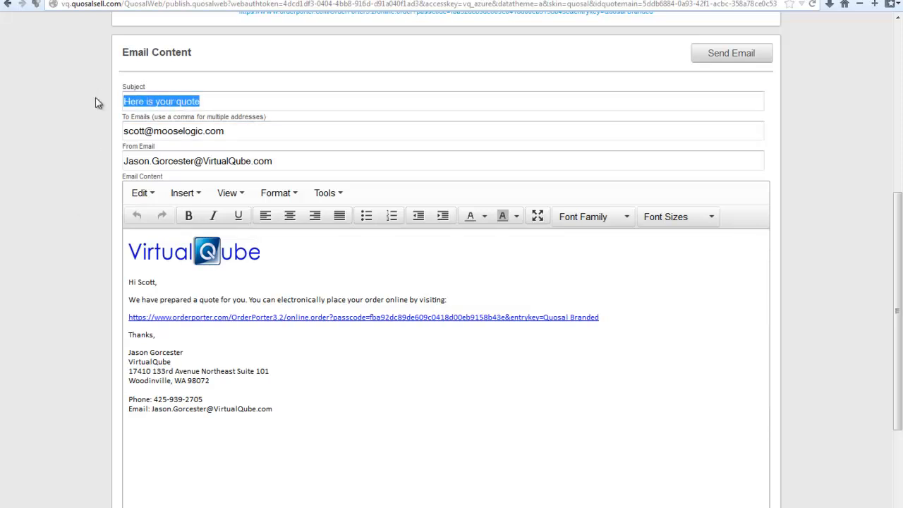
key("BackSpace")
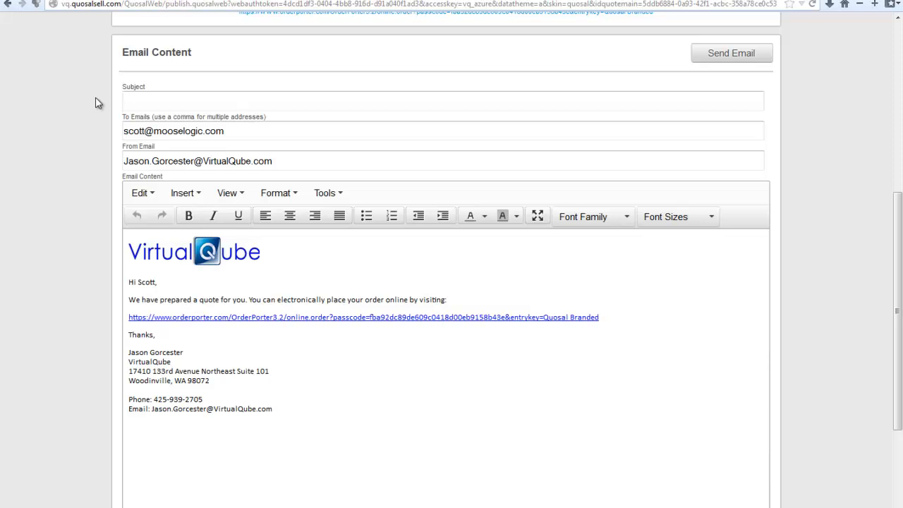
type("RAM Qup")
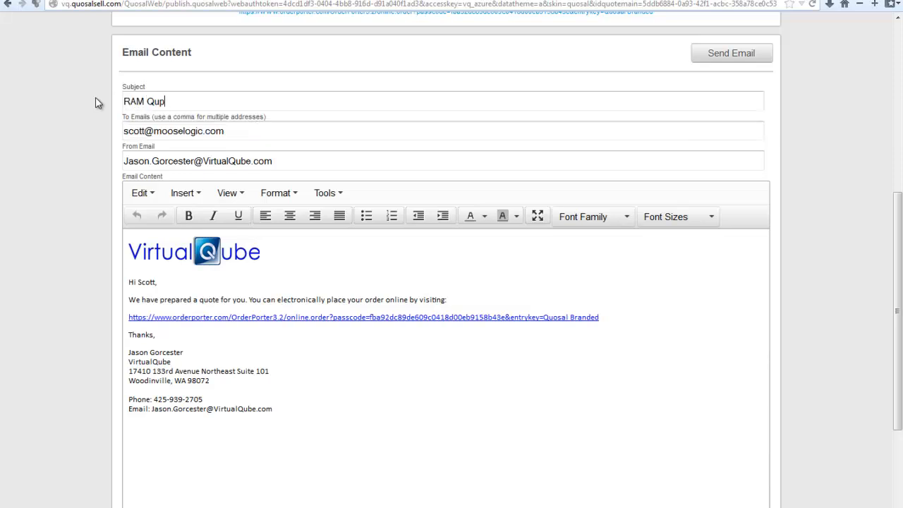
key("BackSpace")
type("up")
key("BackSpace")
key("BackSpace")
type("ote for PC")
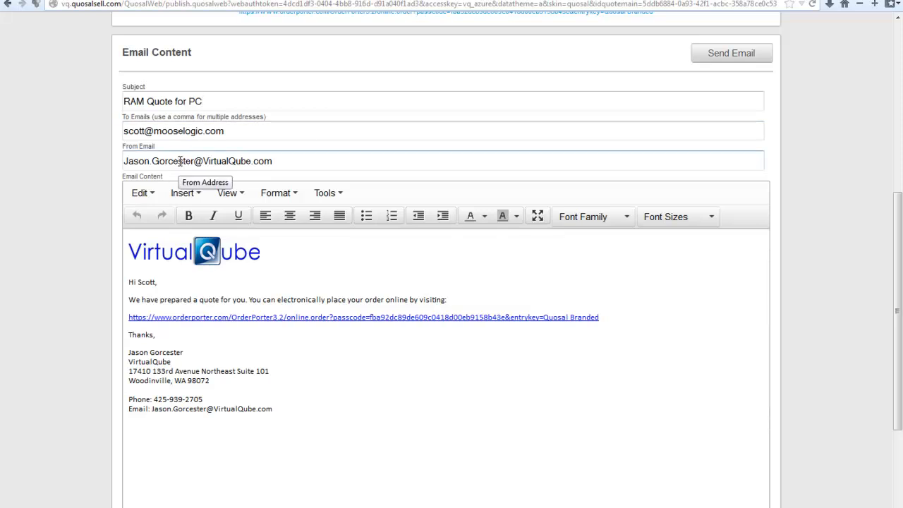
Review the recipient address and the online order link in the email body.
left_click_drag(225, 131, 122, 131)
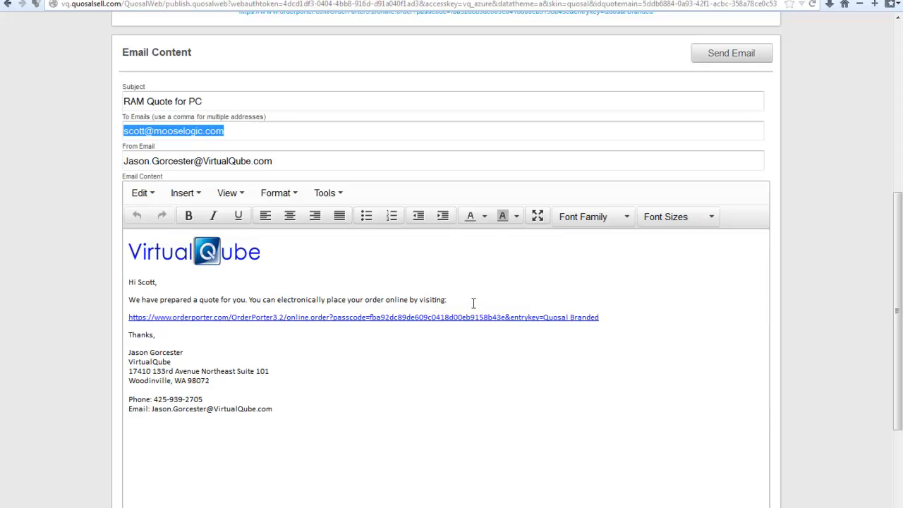
left_click_drag(612, 312, 100, 322)
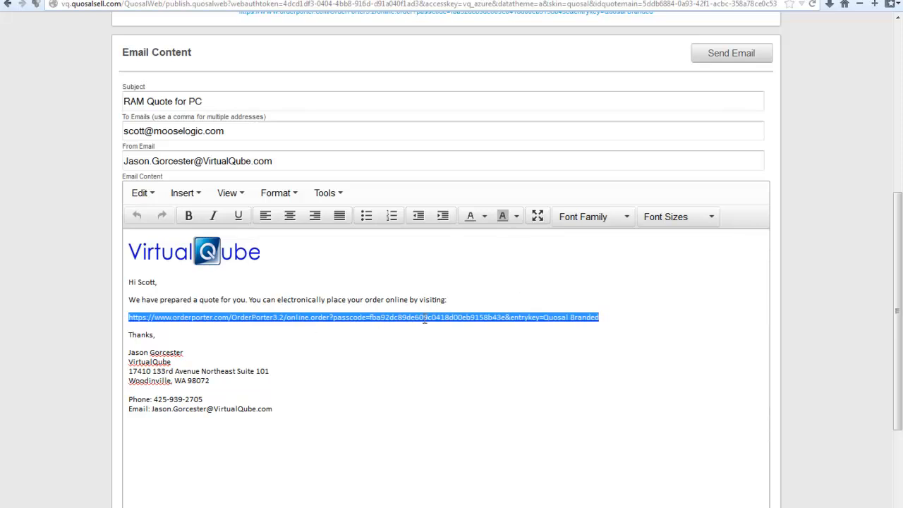
left_click(169, 341)
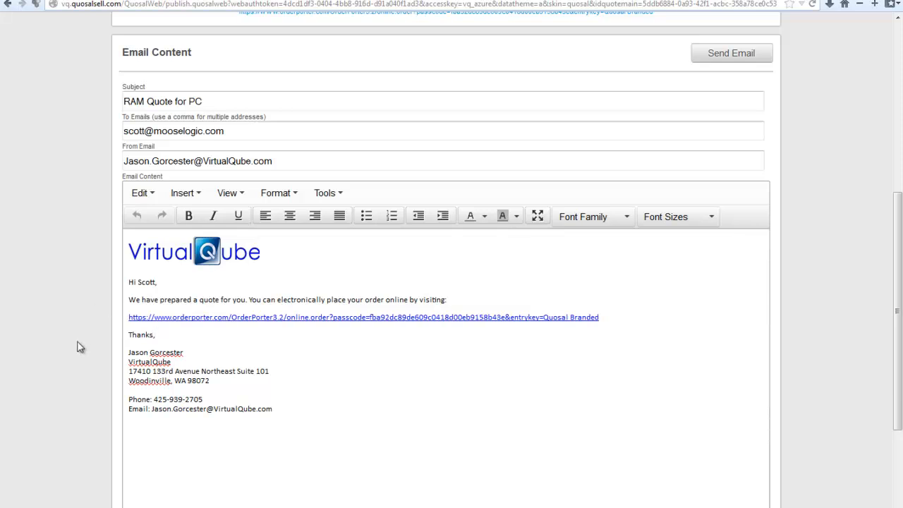
left_click(155, 285)
Insert 'Here is your Quote for RAM for your desktop PC in your home office.' below the greeting.
left_click(172, 289)
key("Return")
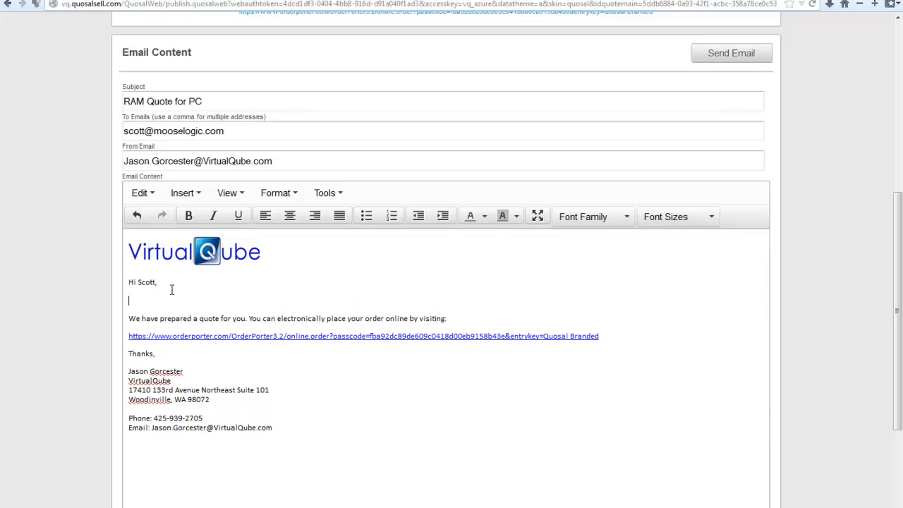
type("Here is your uo")
key("ctrl+l")
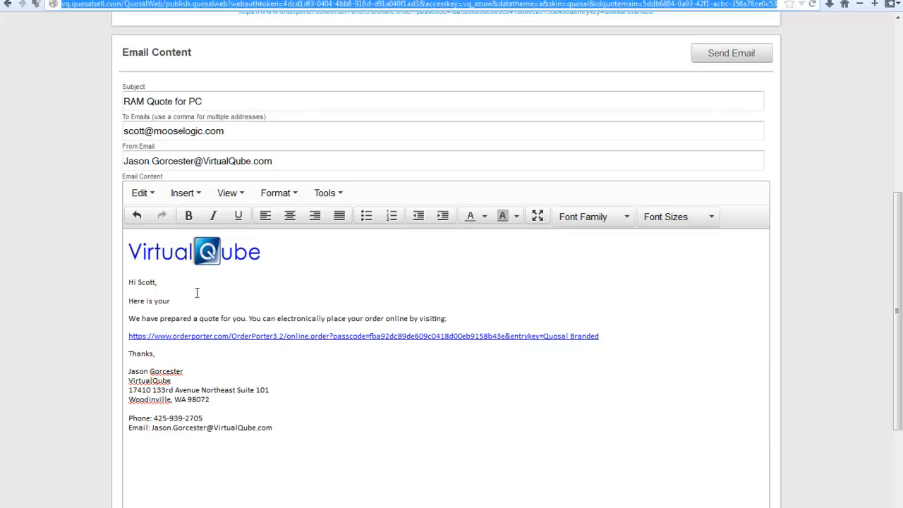
triple_click(192, 300)
left_click(177, 296)
type("Q")
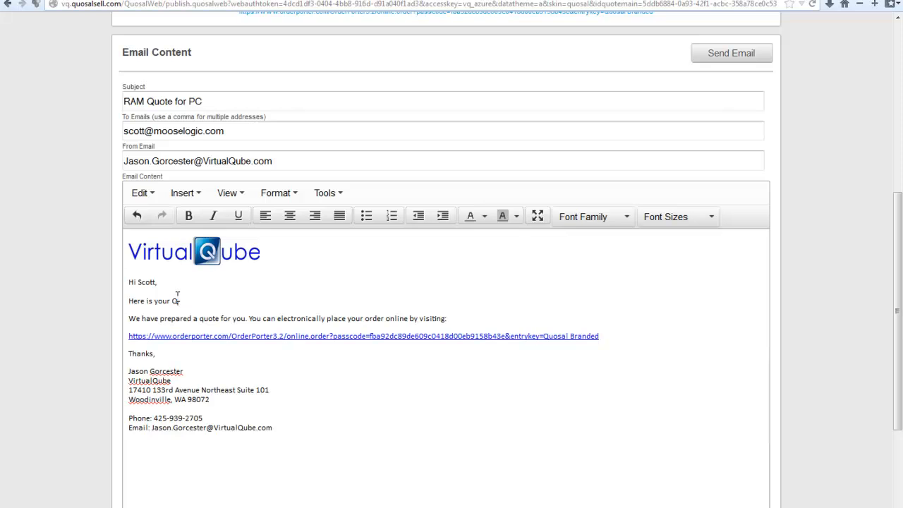
type("UOTEote for RAM for your desktop PC in your home office.")
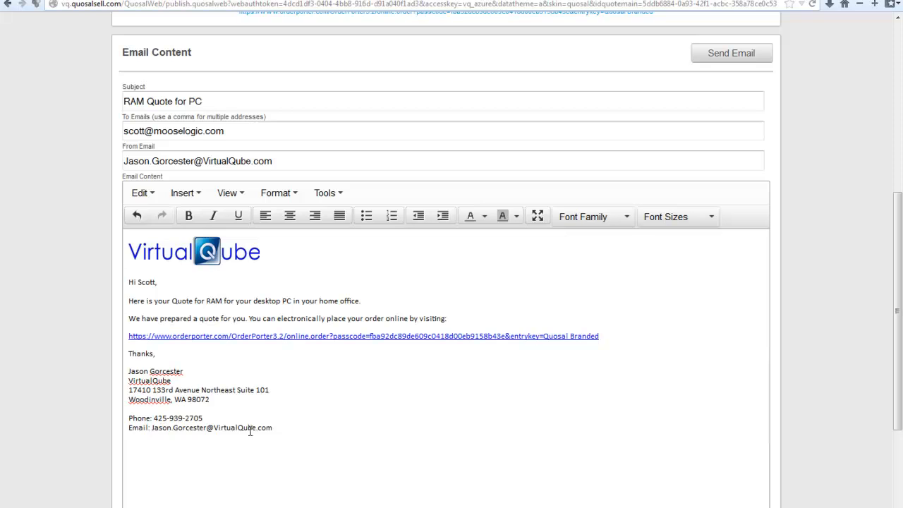
scroll(769, 403, "up", 3)
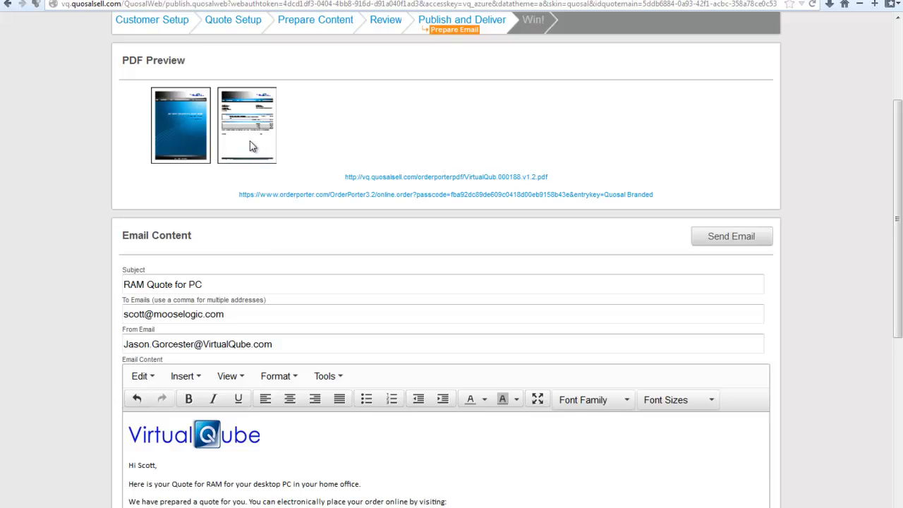
Send the 'RAM Quote for PC' email to the customer.
left_click(723, 239)
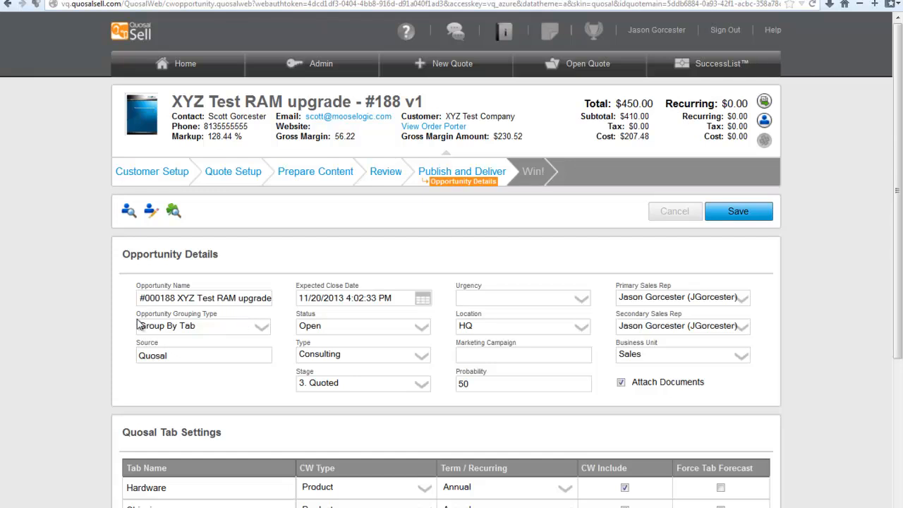
Set Opportunity Grouping Type to Group by Line Item and pick a different Secondary Sales Rep.
left_click(263, 331)
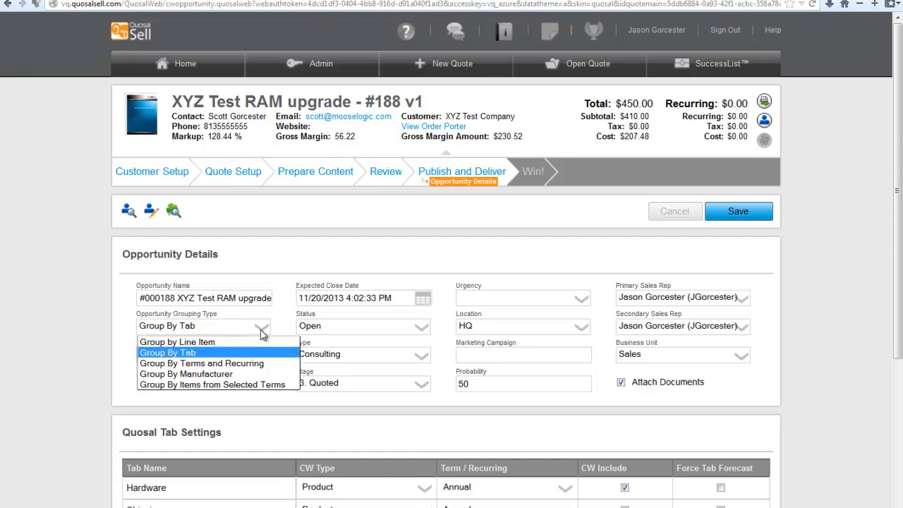
left_click(200, 343)
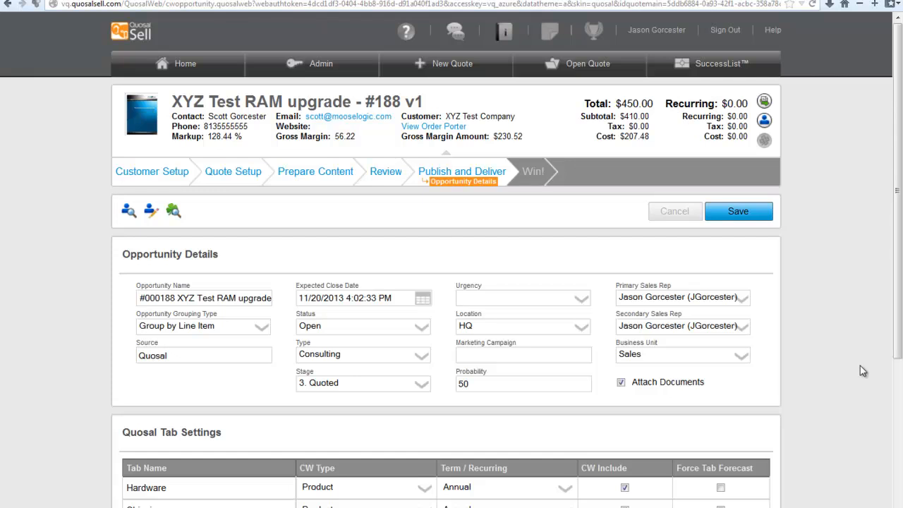
left_click(644, 328)
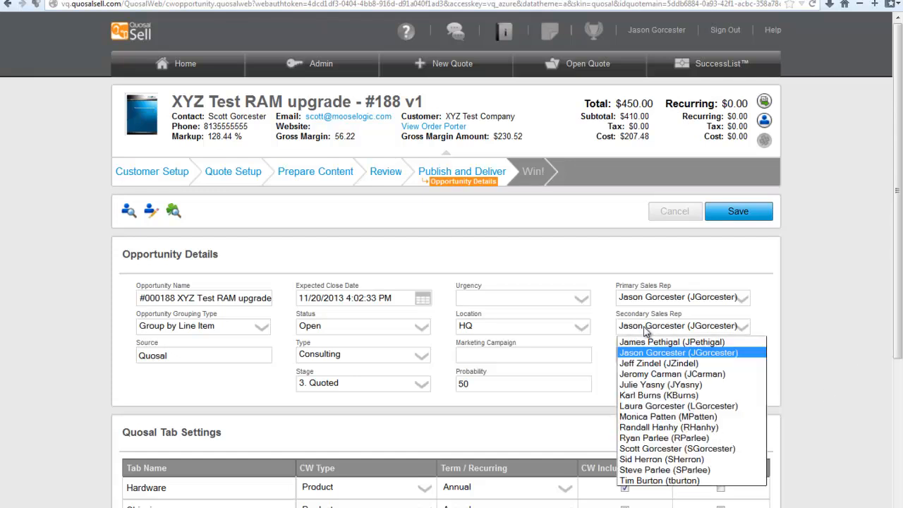
left_click(654, 364)
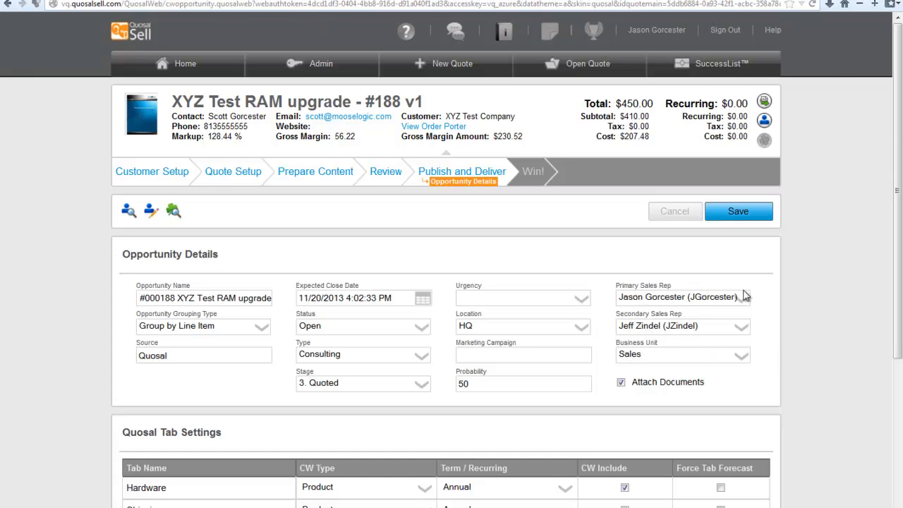
scroll(774, 441, "down", 2)
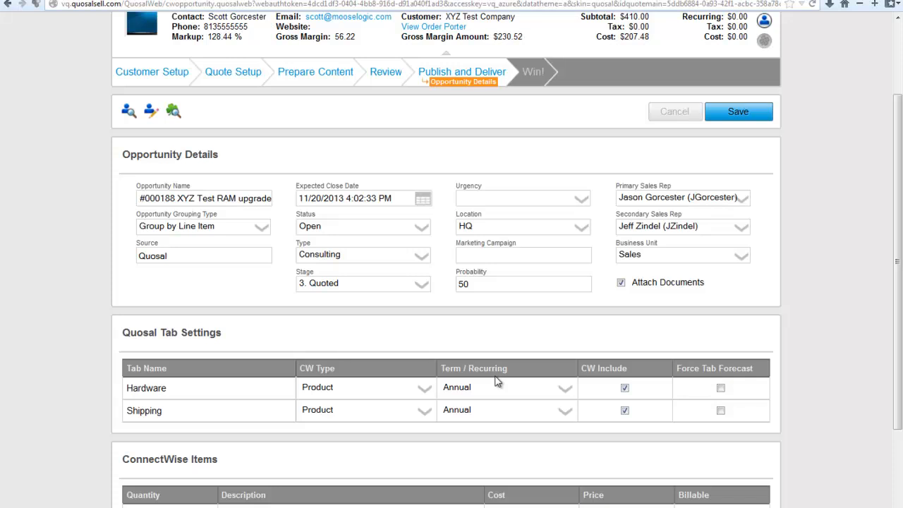
Set Term / Recurring to One-Time for the Hardware and Shipping tabs and save the opportunity details.
left_click(489, 387)
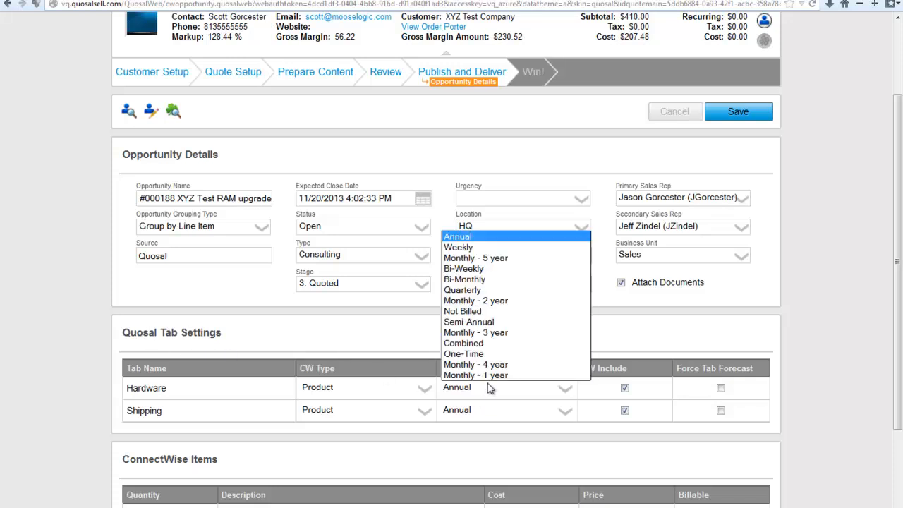
left_click(463, 355)
left_click(461, 409)
left_click(451, 377)
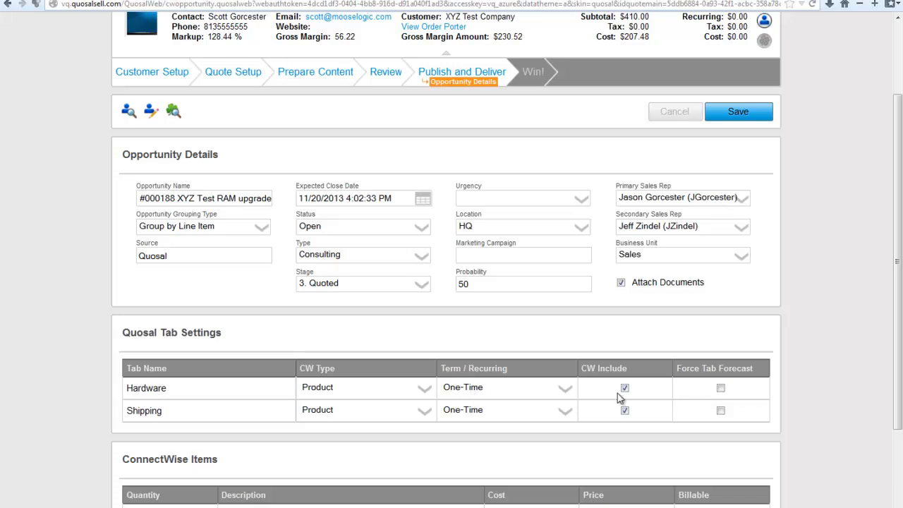
scroll(808, 416, "down", 3)
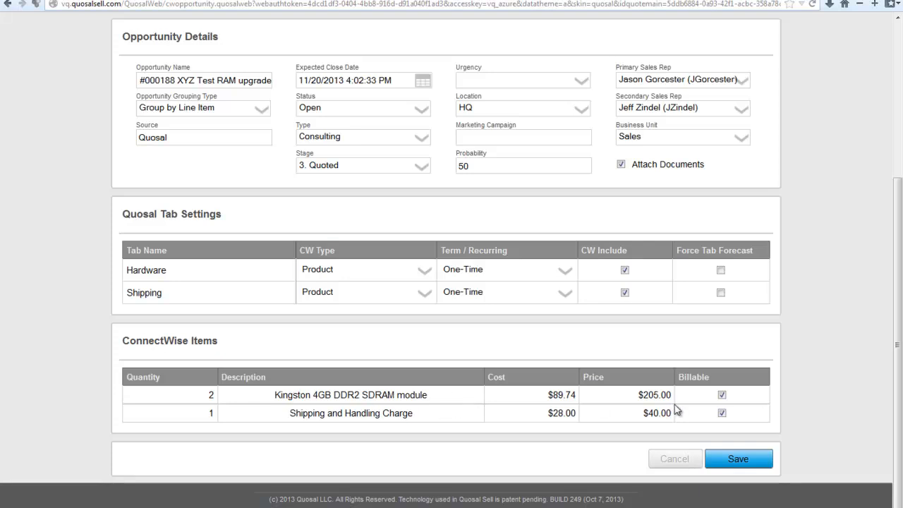
left_click(748, 467)
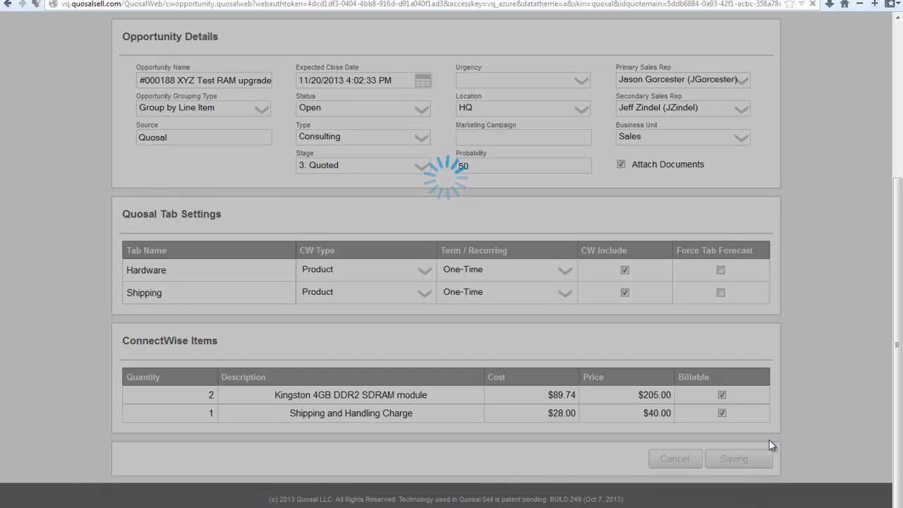